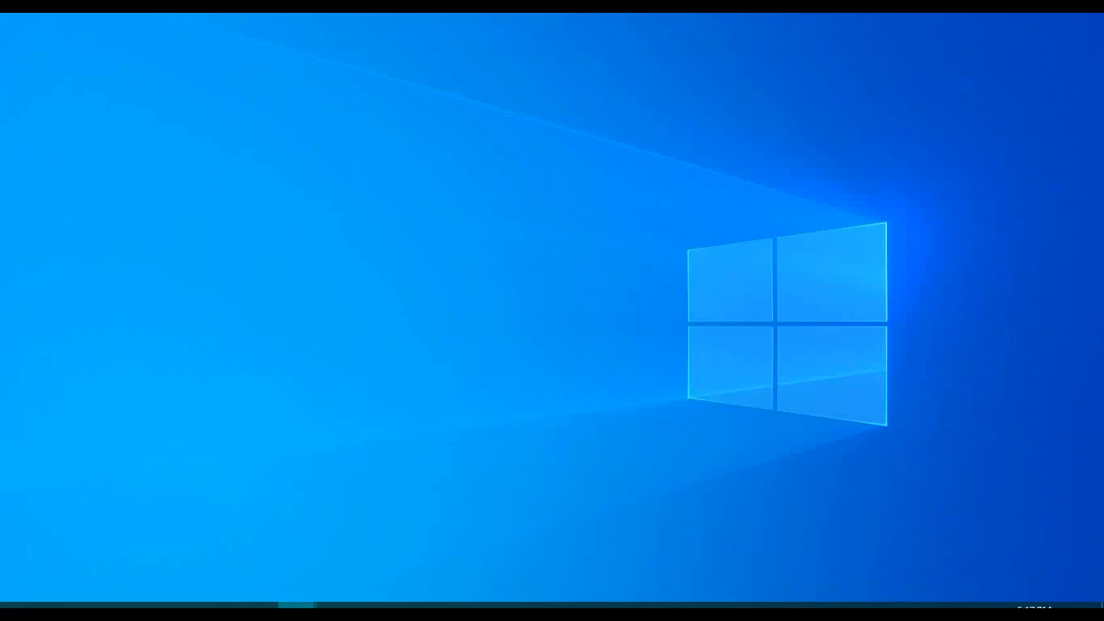
Switch to Chrome and open the Busy download website, busywin.com.
drag(414, 607, 546, 12)
click(371, 55)
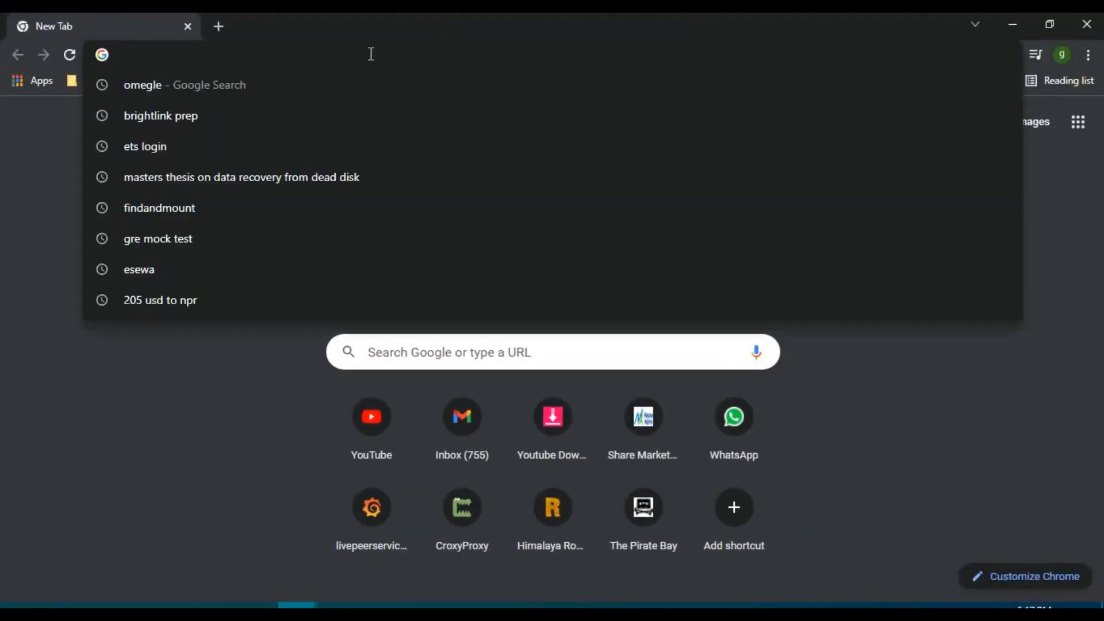
text(busy)
key(Return)
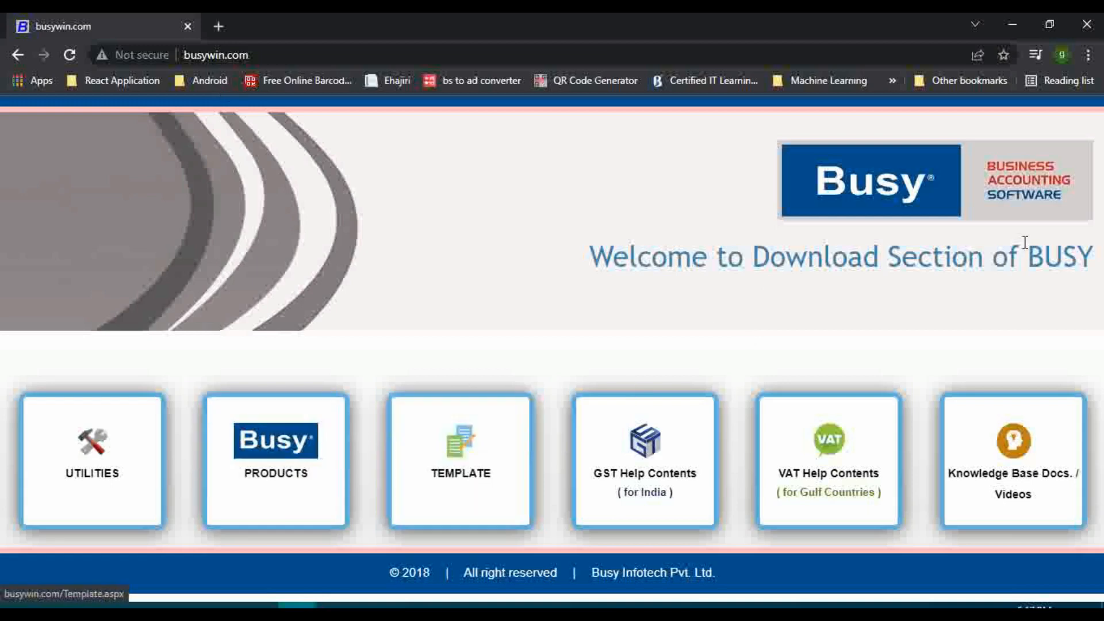
Download the BUSY 21 (Rel 5.0) setup archive from the Products list and minimize the browser.
click(256, 469)
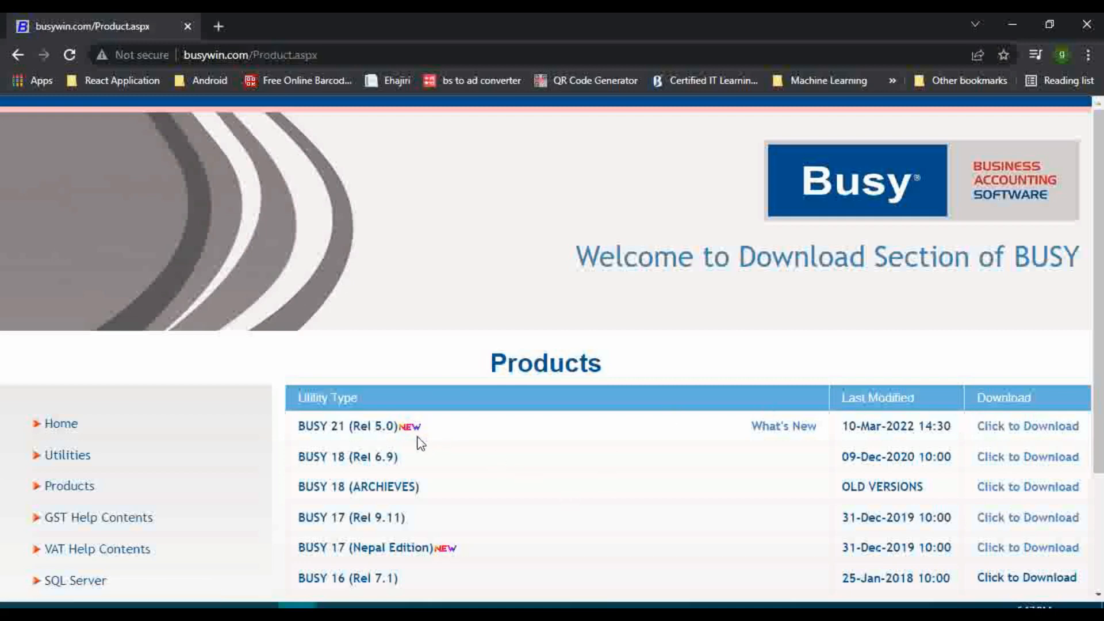
click(1013, 429)
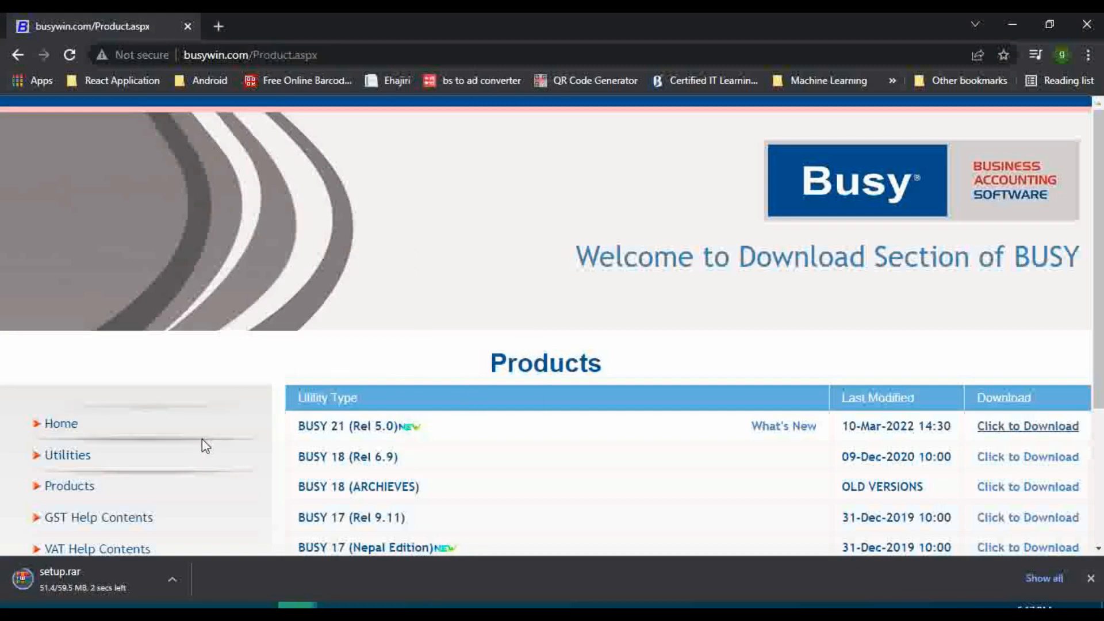
click(1011, 23)
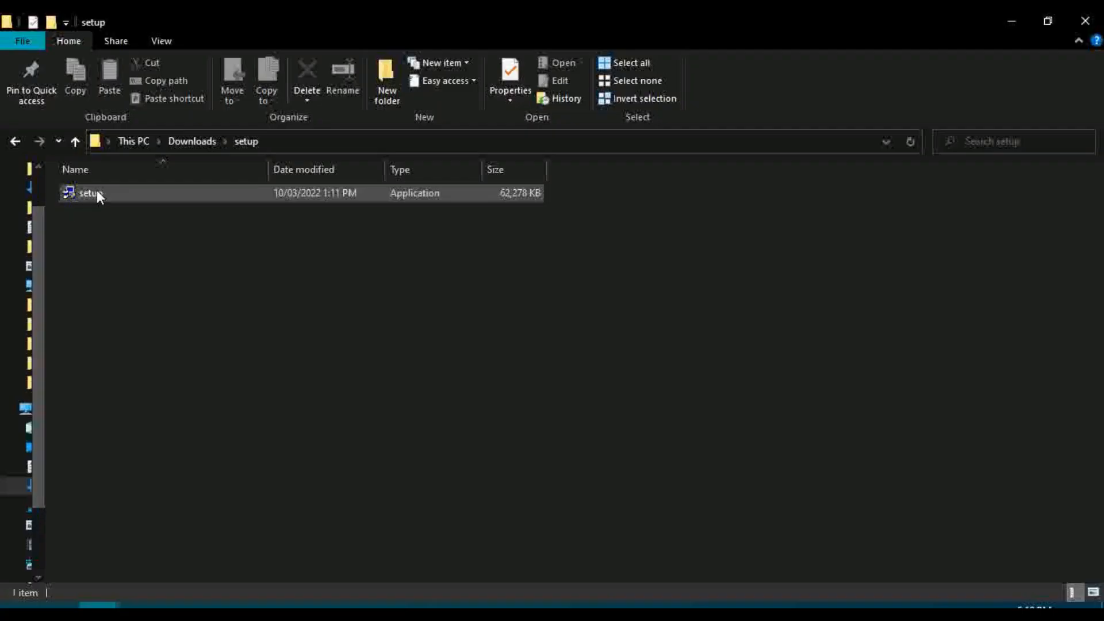
Run the extracted setup application and accept the license agreement to reach the destination folder choice.
double_click(109, 193)
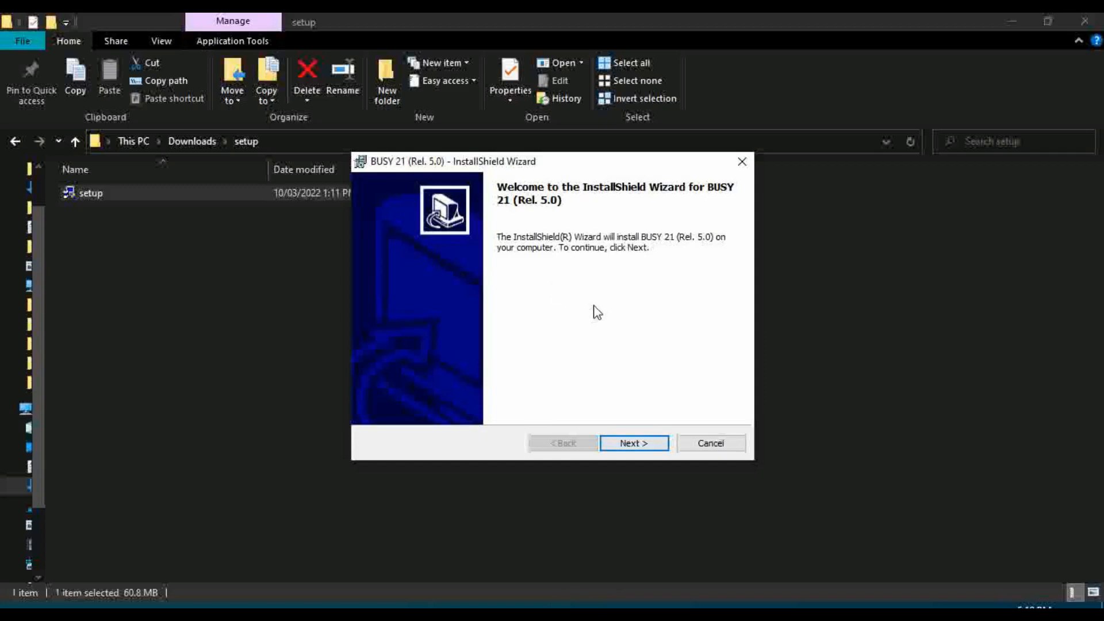
click(644, 448)
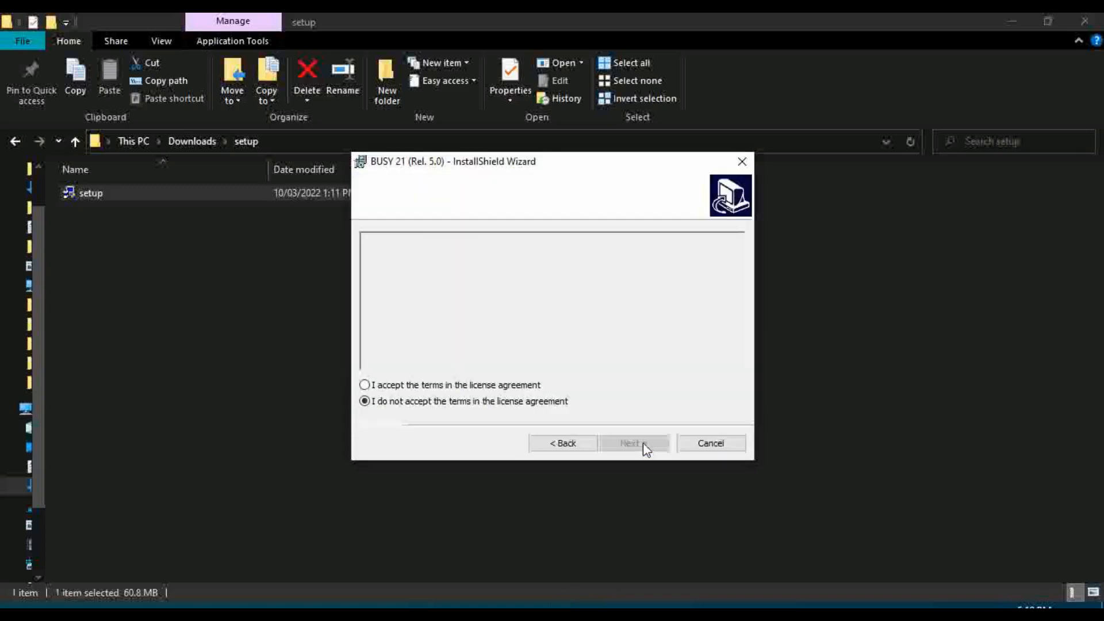
click(409, 387)
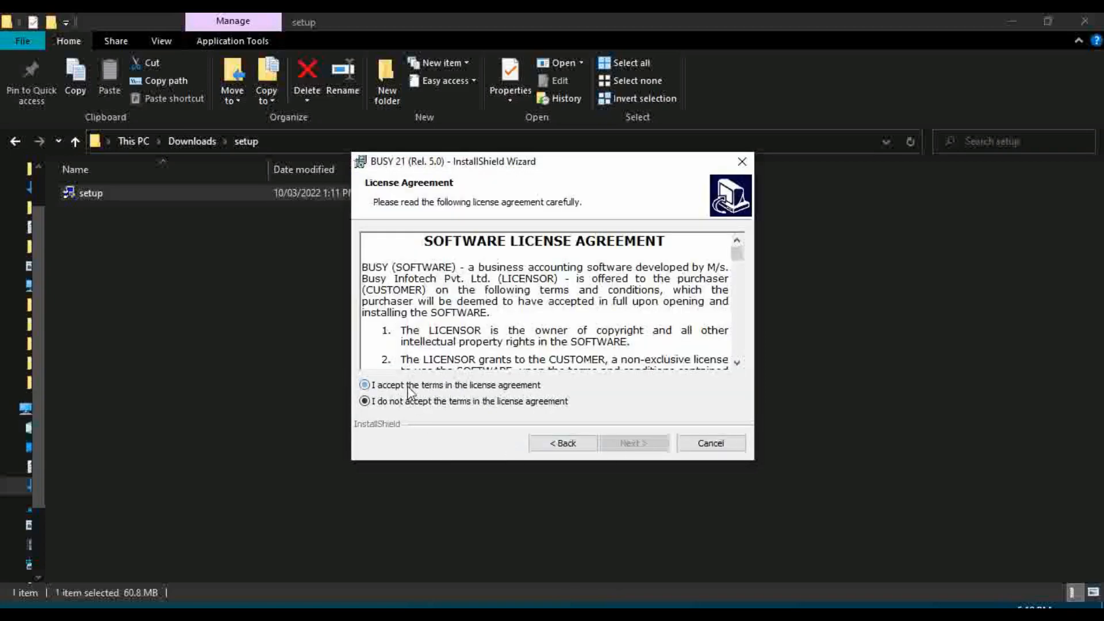
click(620, 445)
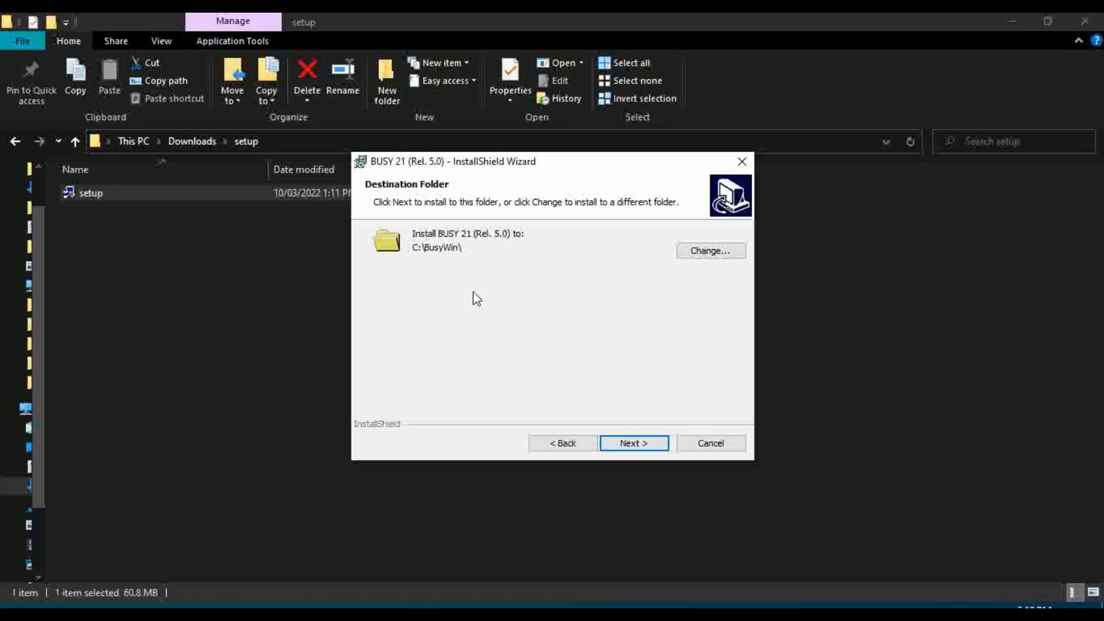
View the options for changing the destination folder, then cancel the BUSY 21 installation.
click(698, 254)
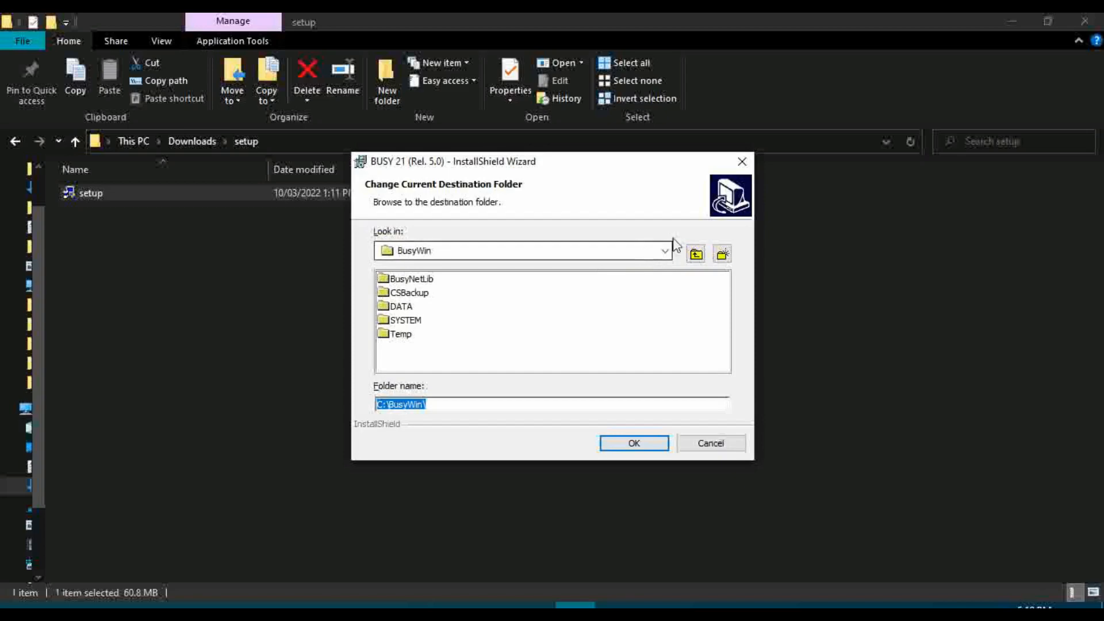
click(741, 162)
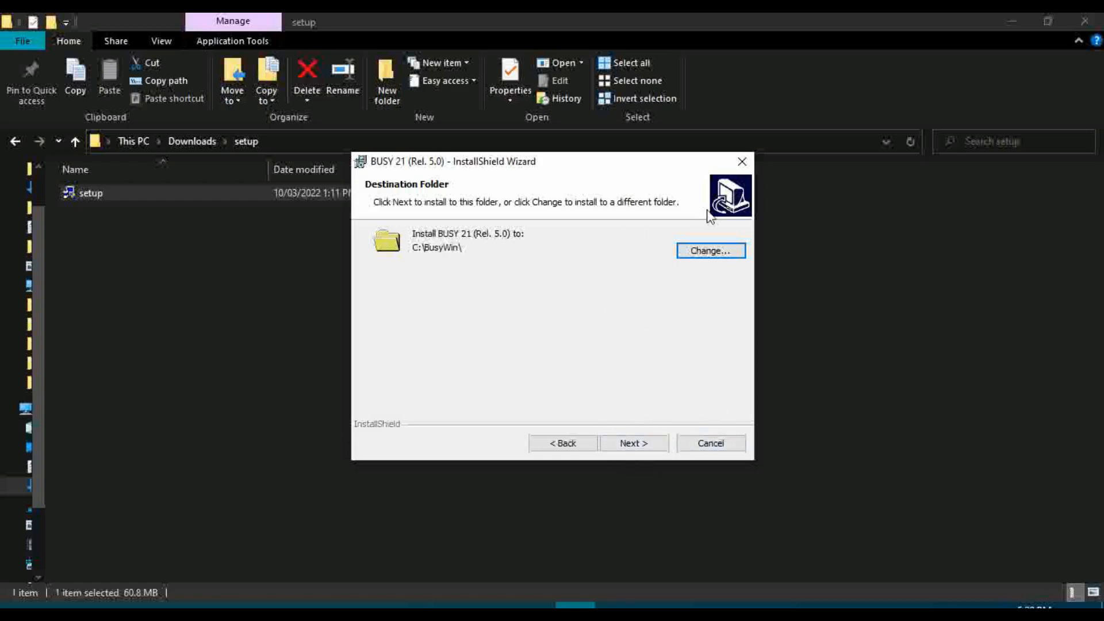
click(742, 163)
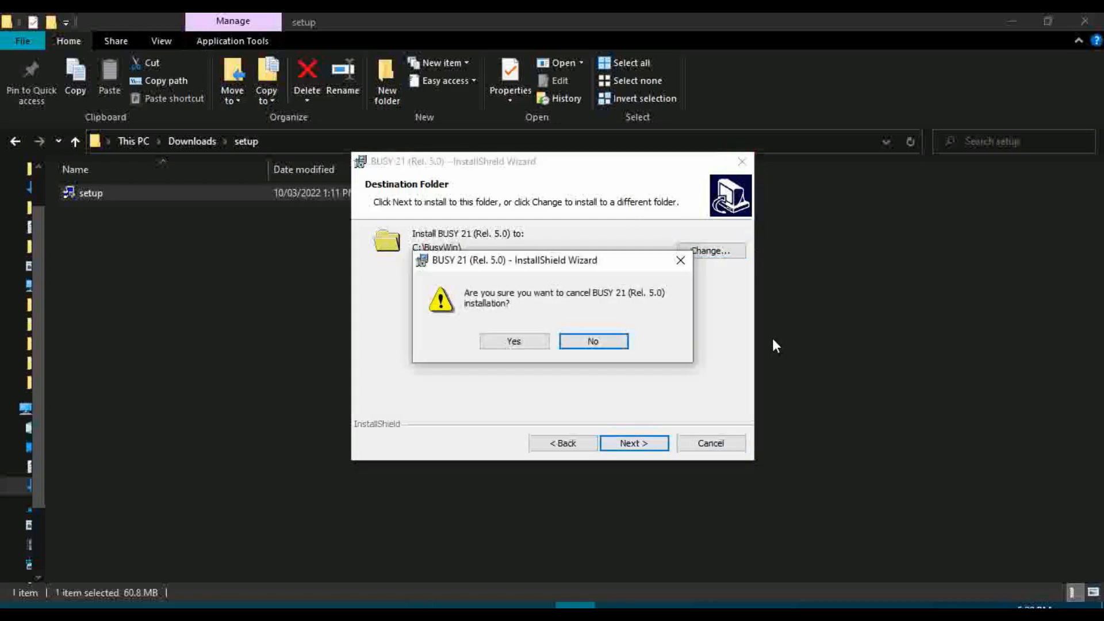
click(593, 342)
click(711, 443)
click(513, 342)
click(657, 441)
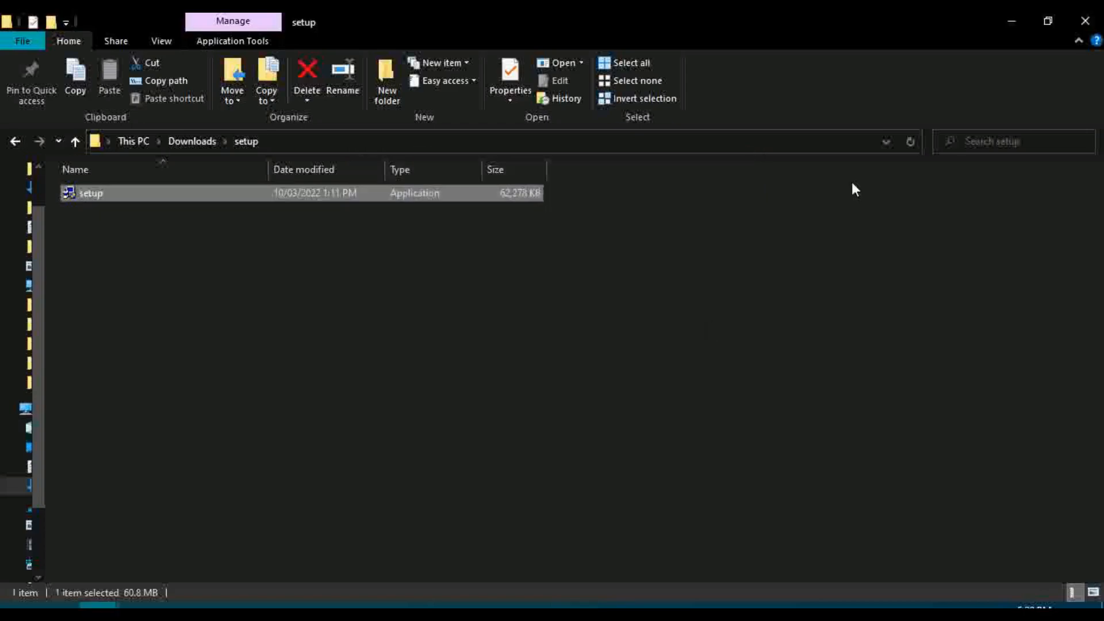
Minimize the setup folder, search Windows for "busy" and launch Busy 21 in demo mode.
click(1017, 19)
key(super)
text(busy)
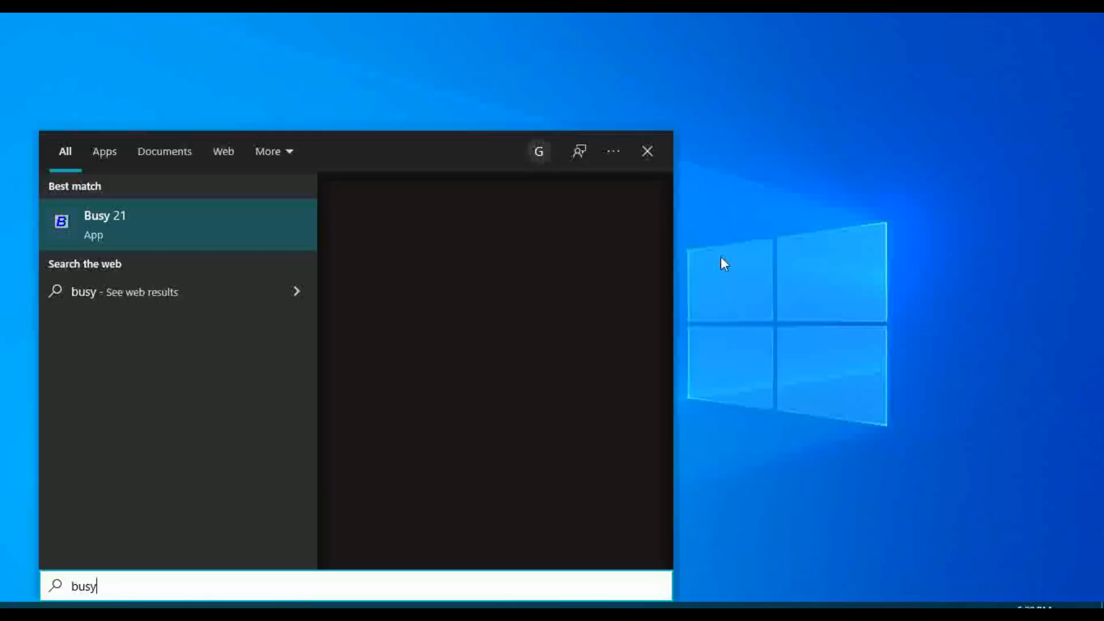
key(Return)
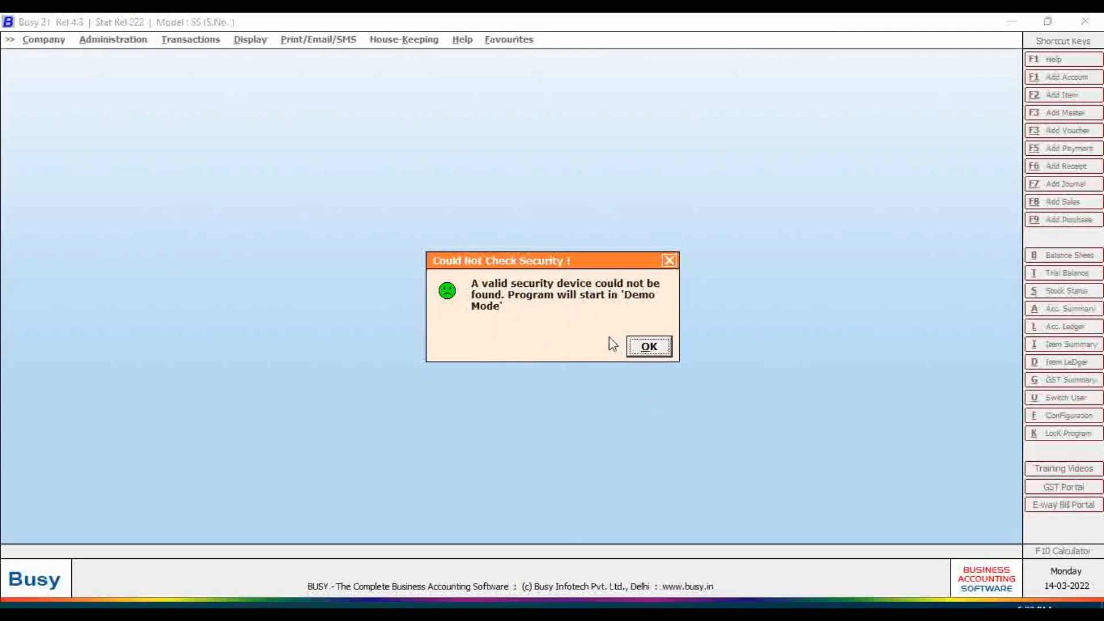
click(649, 346)
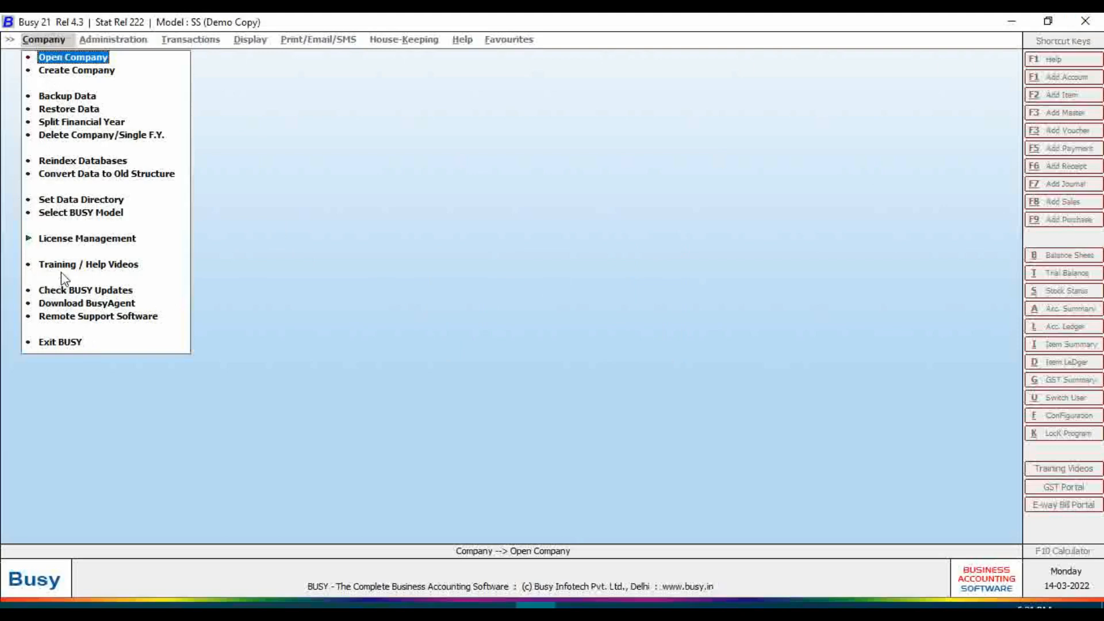
Try the Basic and Enterprise editions in the BUSY model selection, then save Standard with Access database and Single User.
click(84, 216)
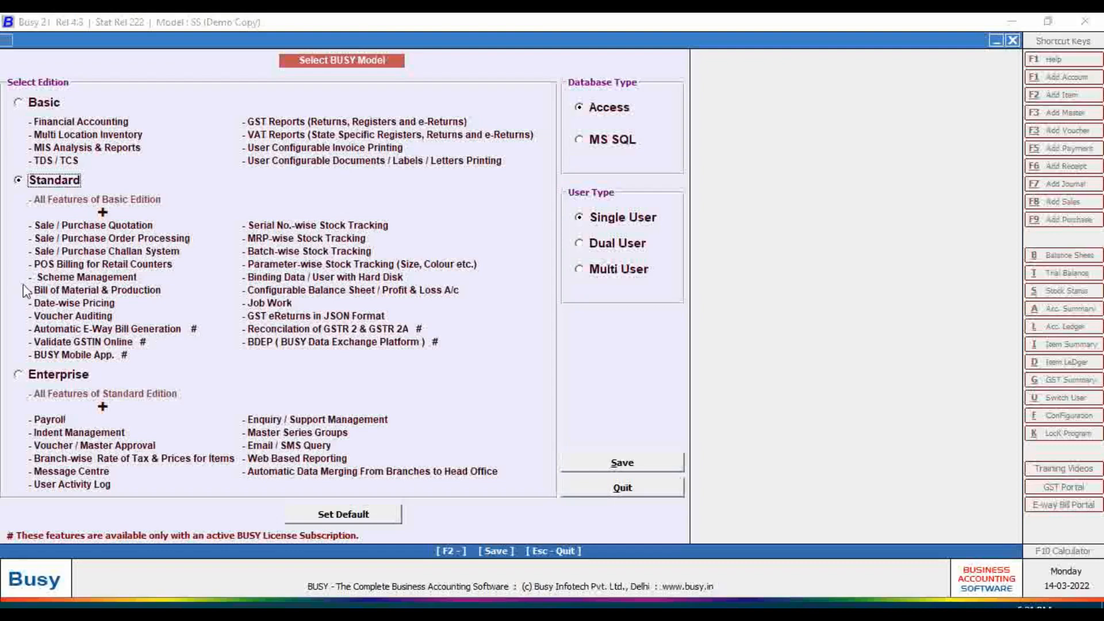
click(27, 107)
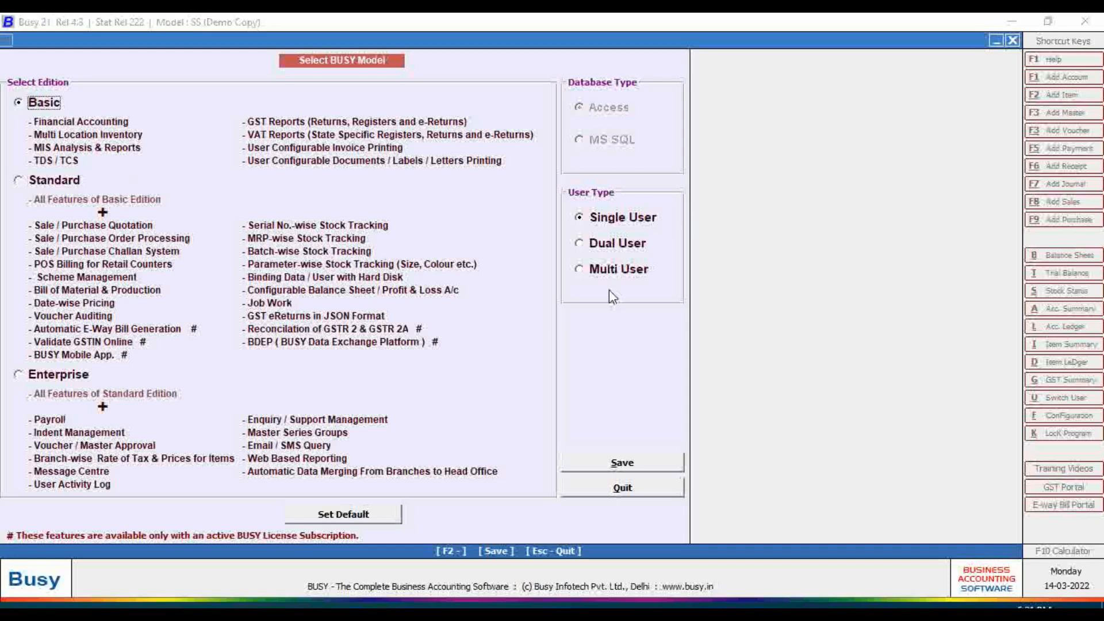
click(19, 181)
click(18, 374)
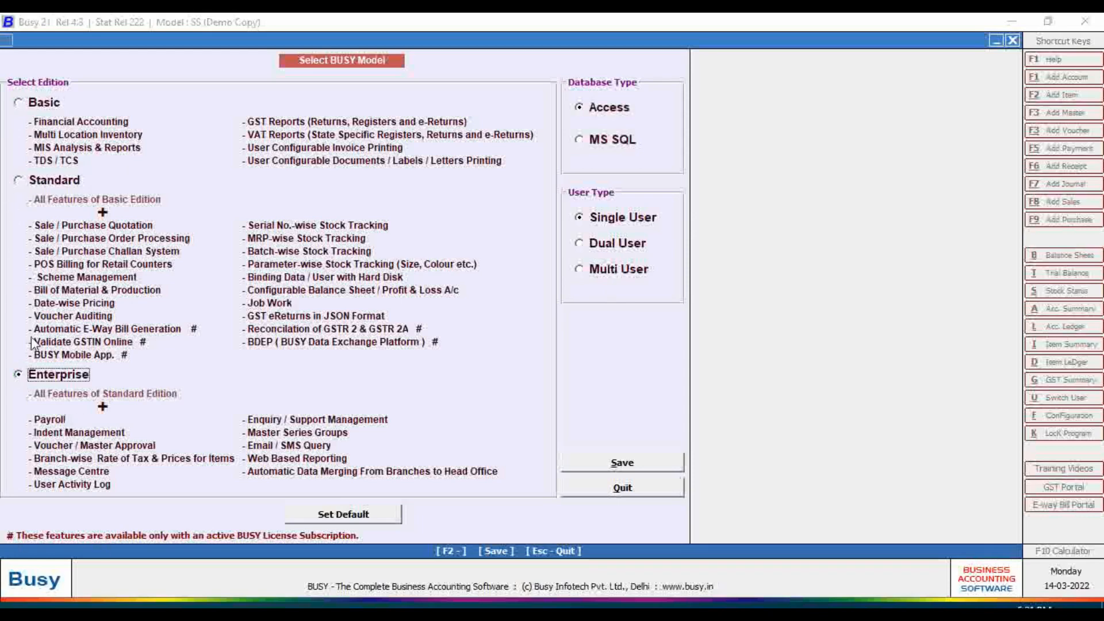
click(18, 181)
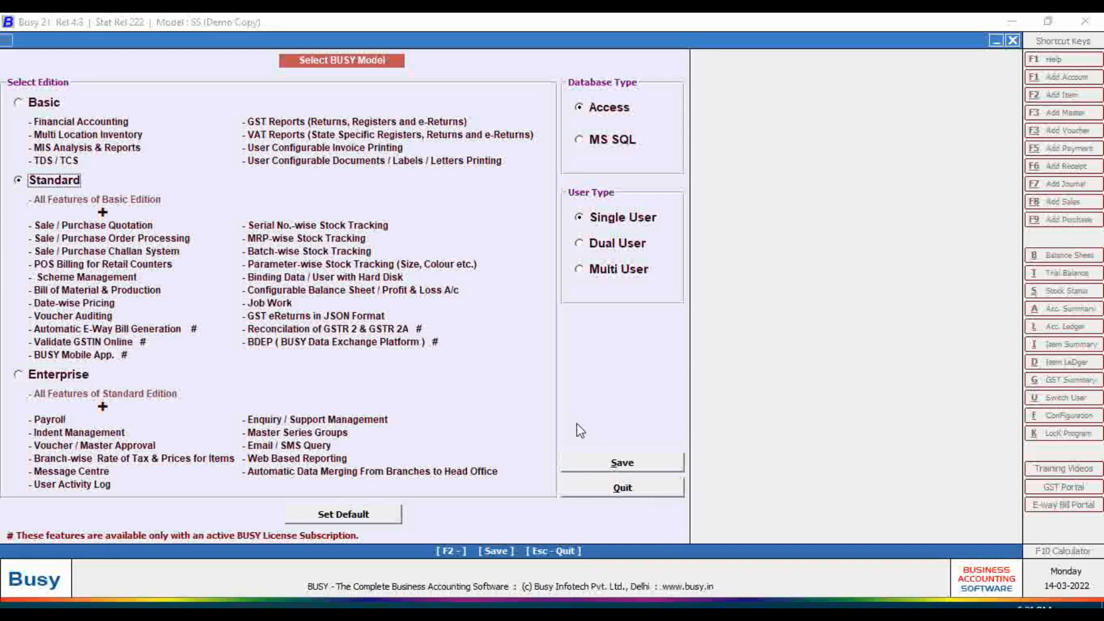
click(636, 459)
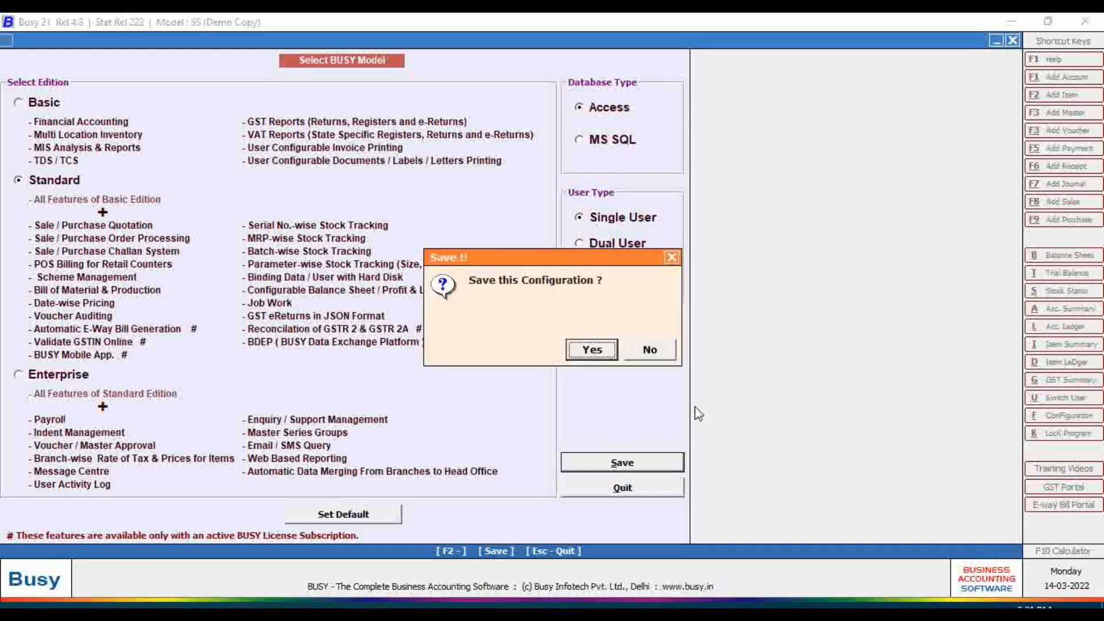
click(592, 348)
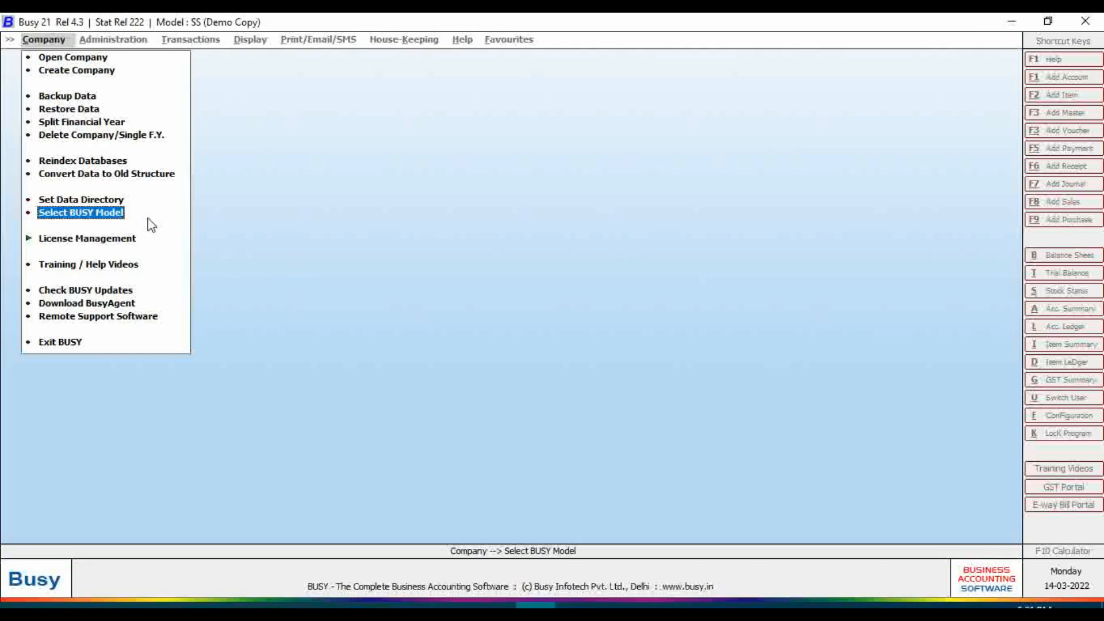
Review the license details noted in Notepad and open the SoftLock Registration form in Busy.
click(36, 240)
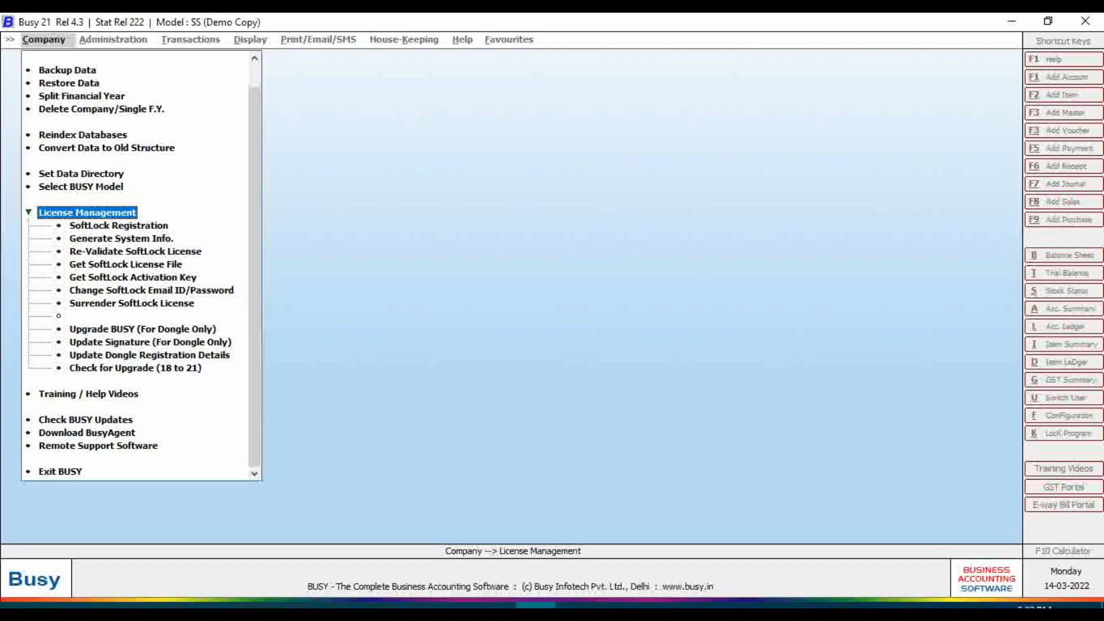
click(500, 606)
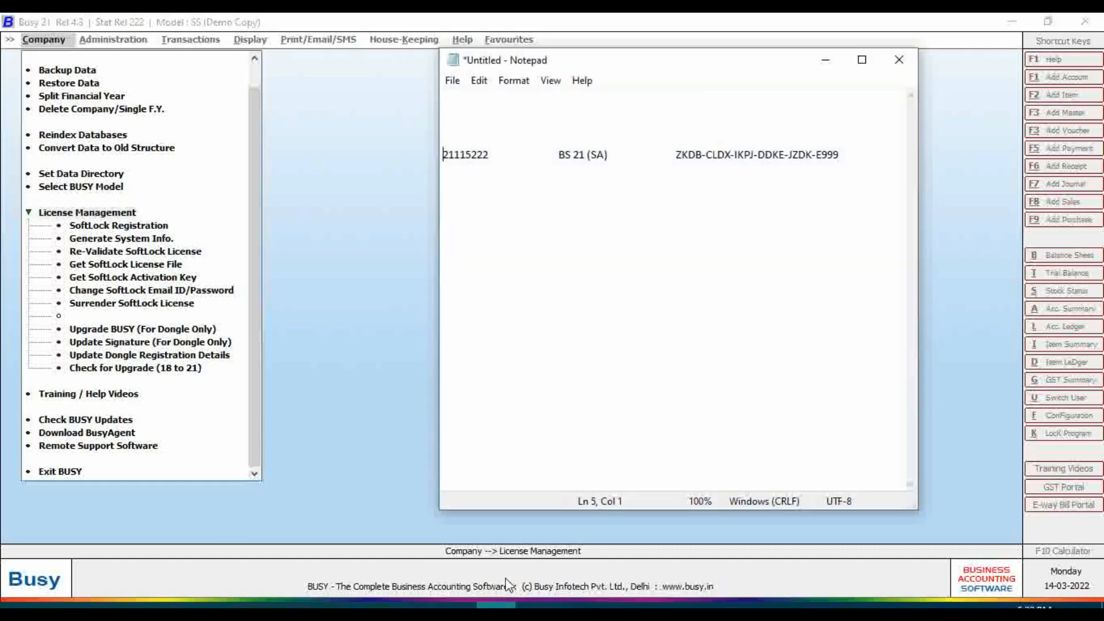
drag(442, 156, 859, 155)
click(856, 155)
click(825, 61)
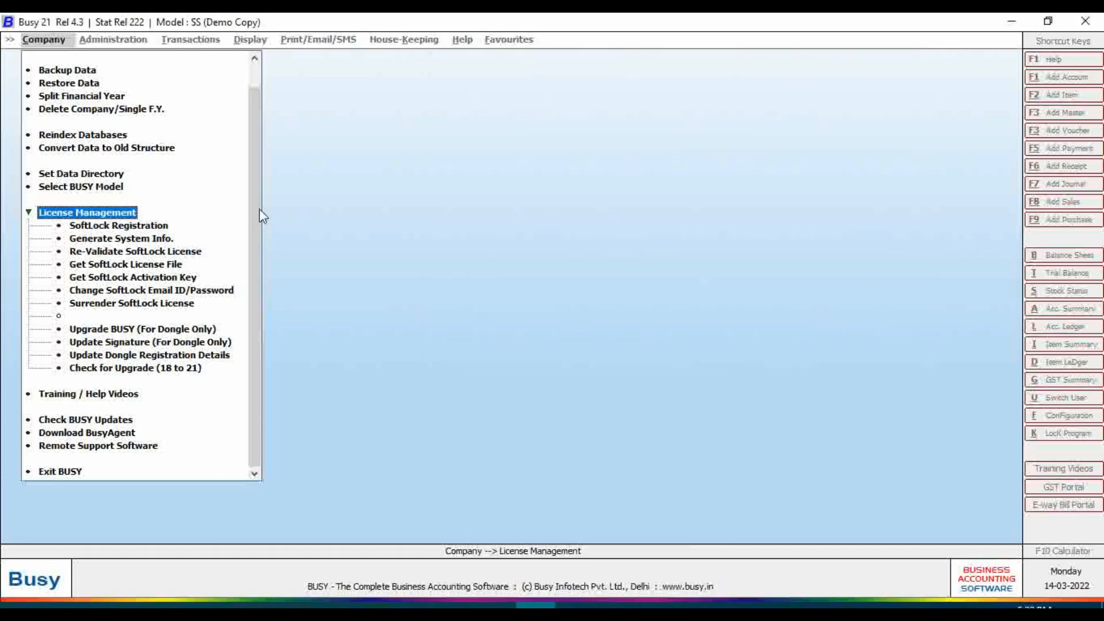
key(Down)
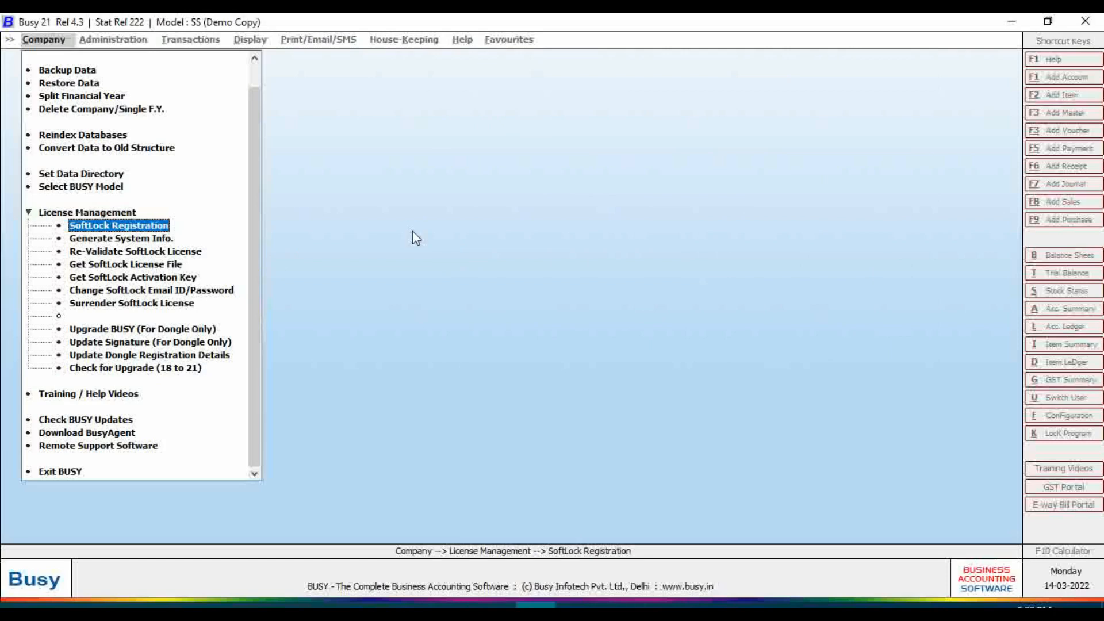
key(Return)
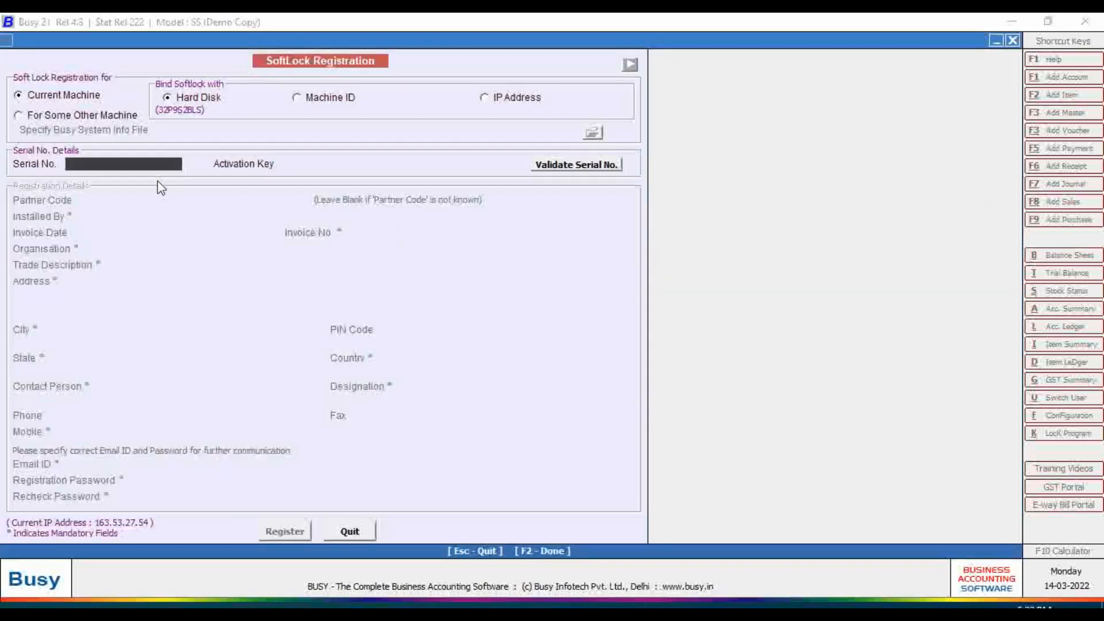
Copy the serial number from Notepad into the Serial No. field of the SoftLock Registration form.
click(149, 165)
click(361, 165)
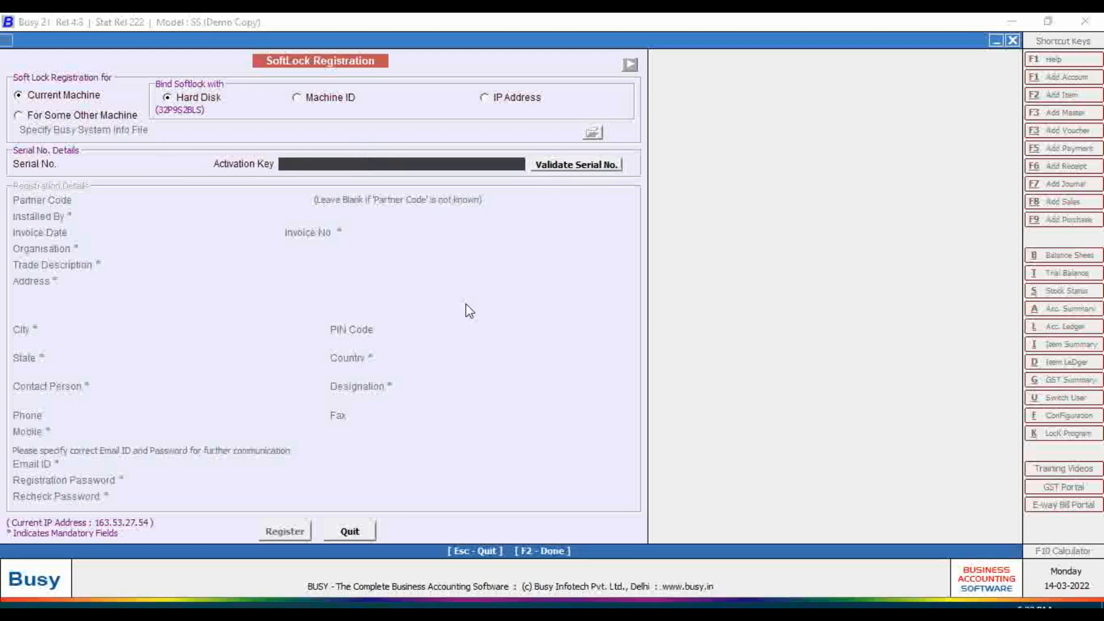
click(496, 605)
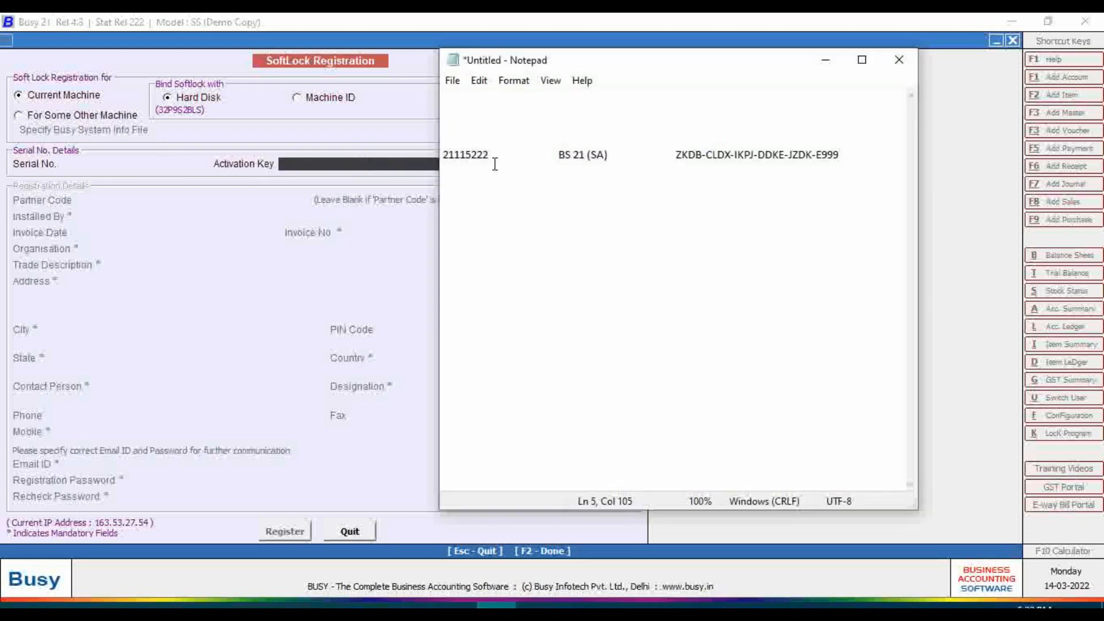
drag(491, 155, 437, 156)
key(ctrl+c)
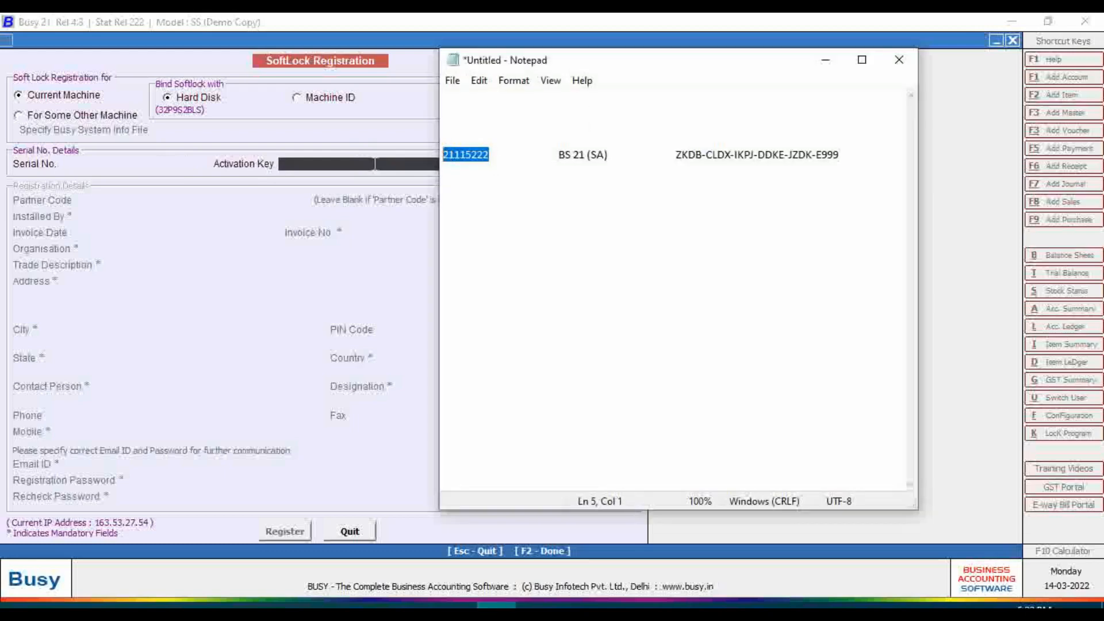
click(138, 161)
key(ctrl+v)
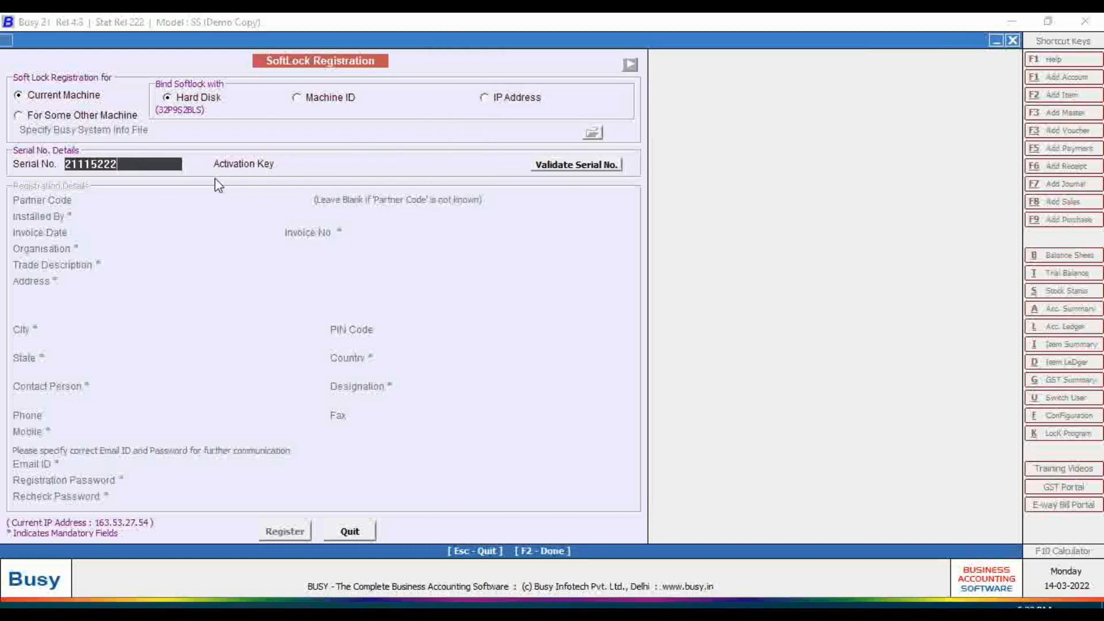
Copy the activation key from Notepad into the Activation Key field of the SoftLock Registration form.
click(302, 160)
click(496, 606)
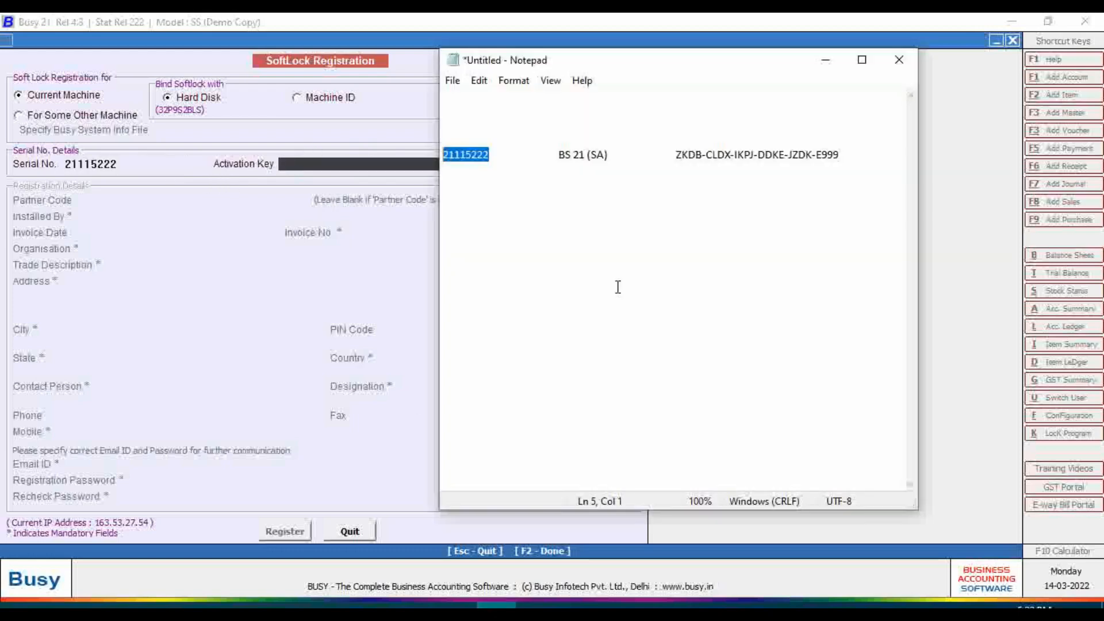
drag(673, 155, 844, 154)
key(ctrl+c)
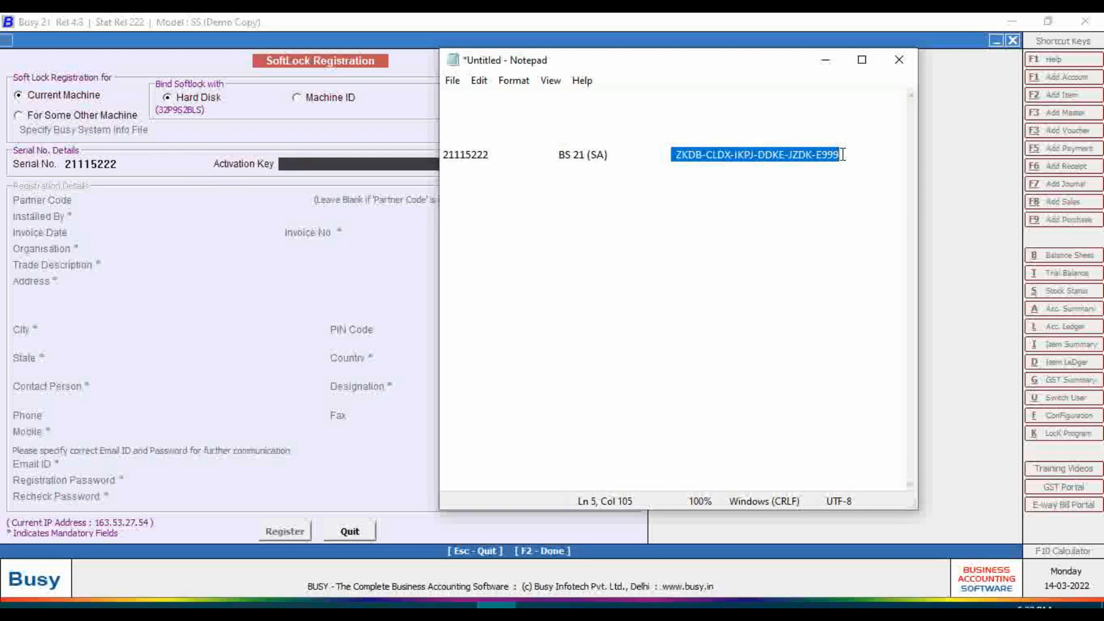
click(382, 166)
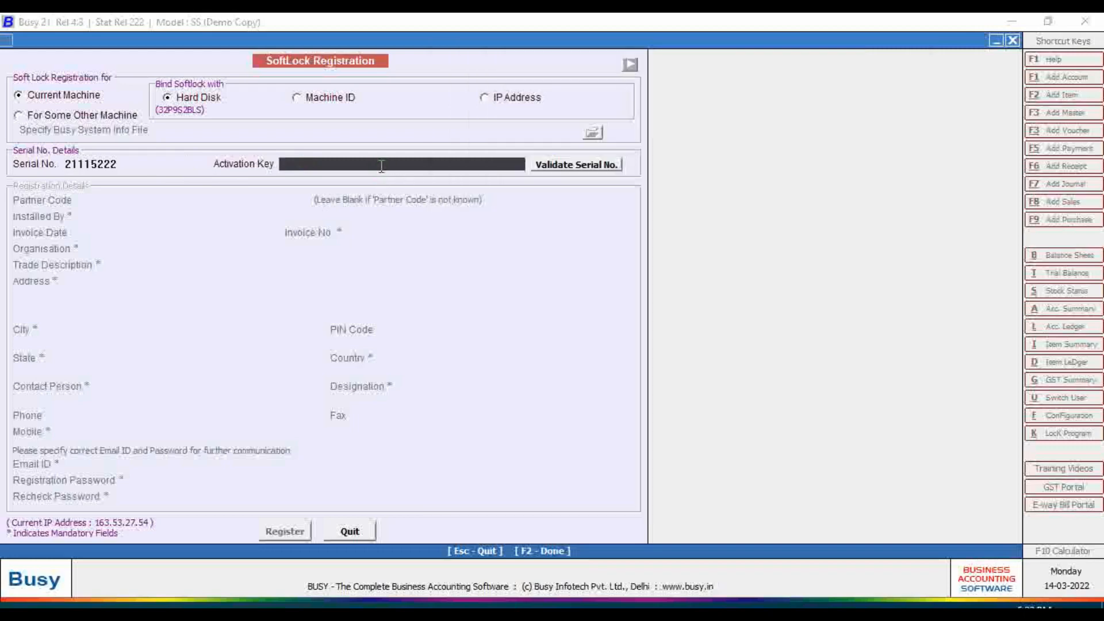
key(ctrl+v)
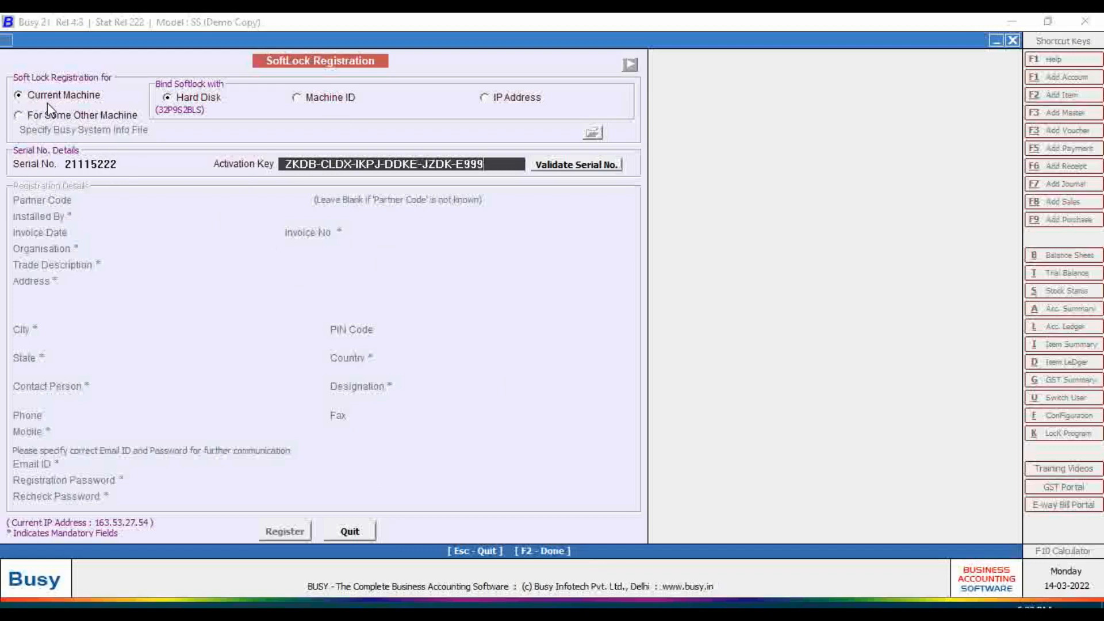
Try validating the serial number for Current Machine with the SoftLock bound to Machine ID, and decline to surrender and re-register.
click(31, 115)
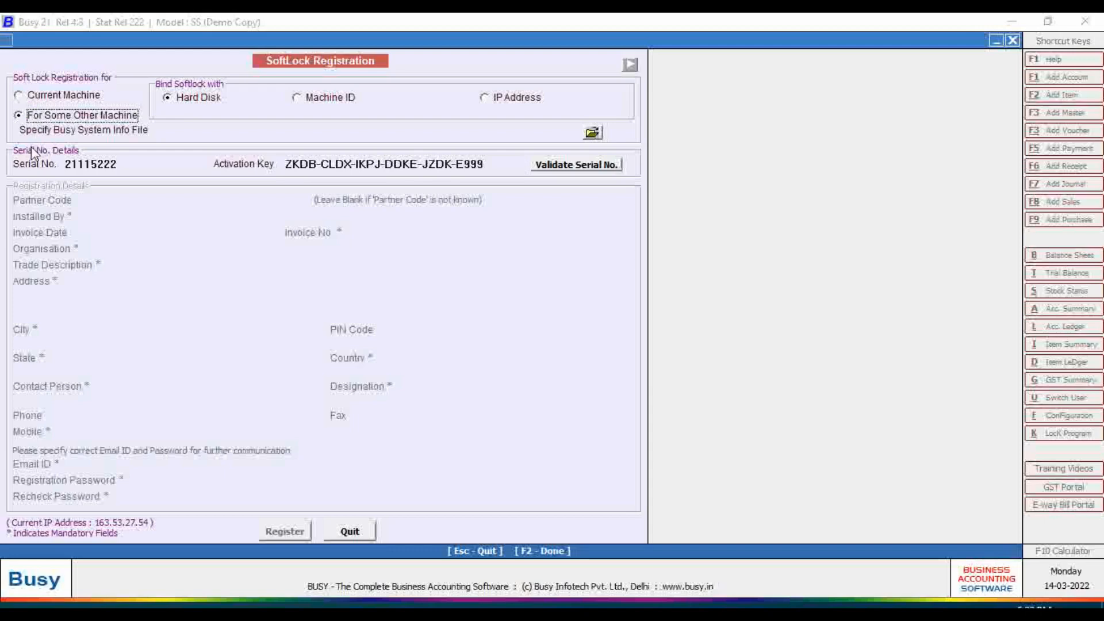
click(37, 99)
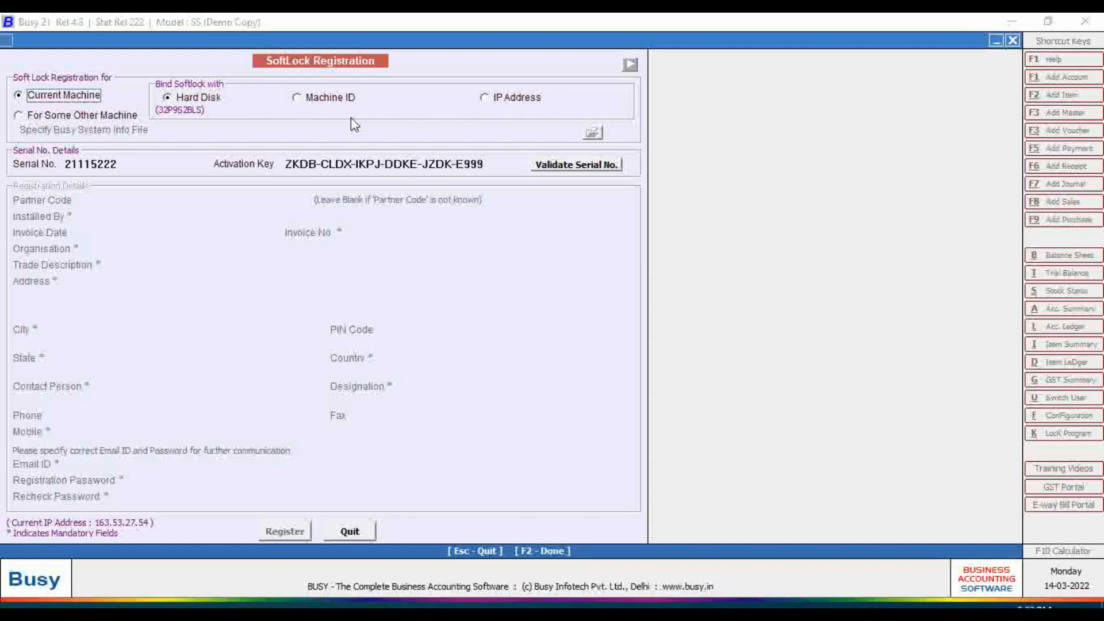
click(305, 99)
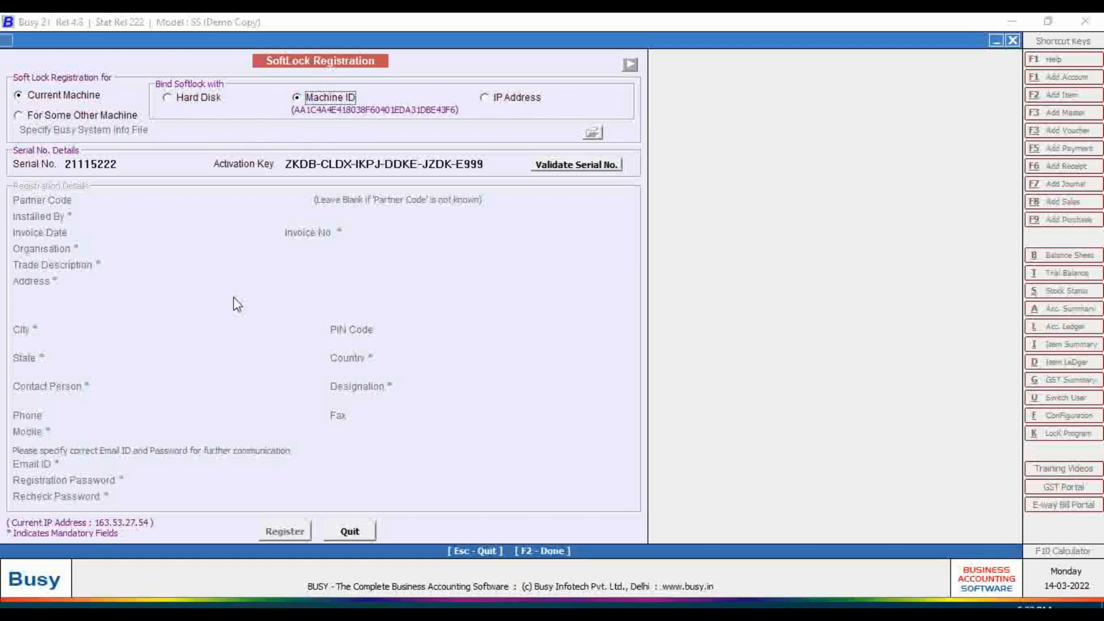
click(564, 166)
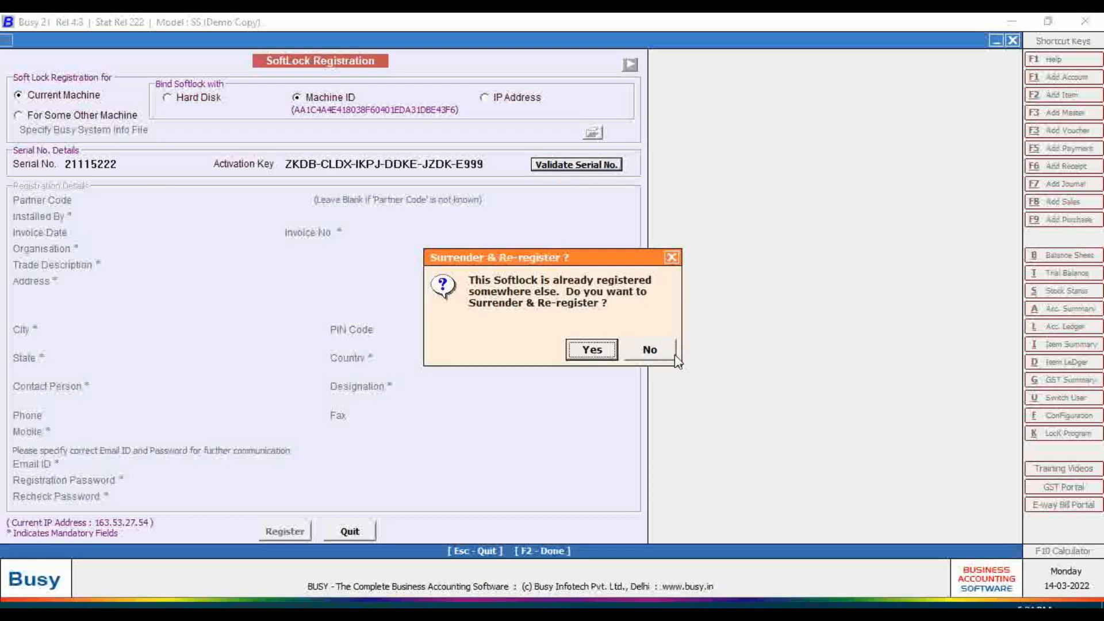
click(649, 351)
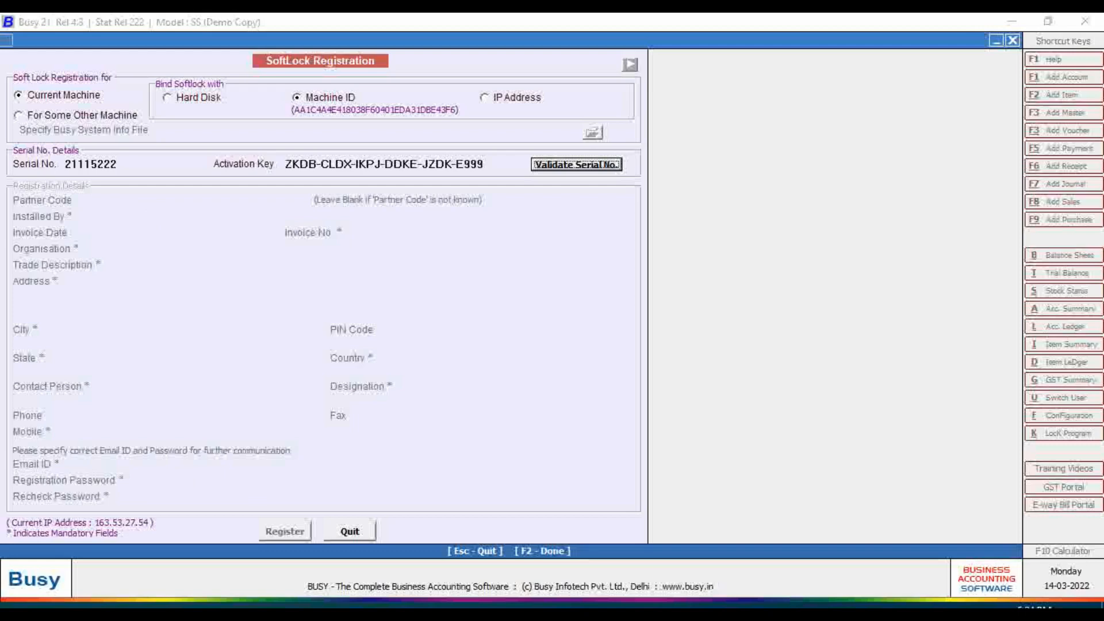
Review the phone, mobile and email fields in the SoftLock Registration form and quit it without registering.
key(Return)
mouse_move(15, 407)
mouse_down()
mouse_move(26, 444)
mouse_move(149, 444)
mouse_move(100, 387)
mouse_move(1, 394)
mouse_up()
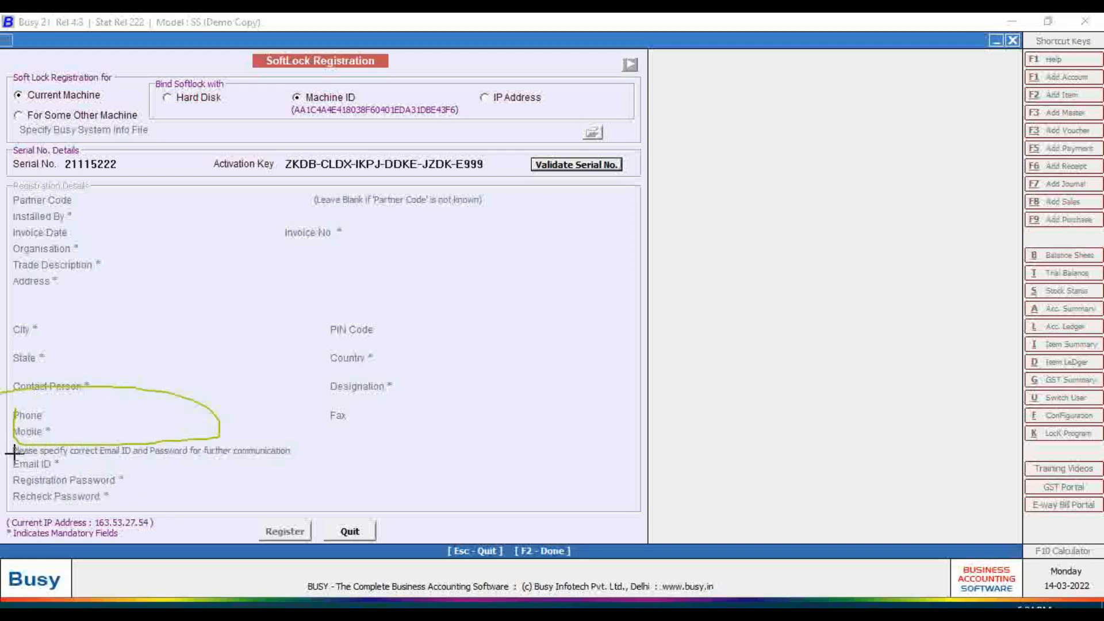
mouse_move(13, 454)
mouse_down()
mouse_move(14, 465)
mouse_move(155, 476)
mouse_move(237, 459)
mouse_move(93, 439)
mouse_move(12, 452)
mouse_up()
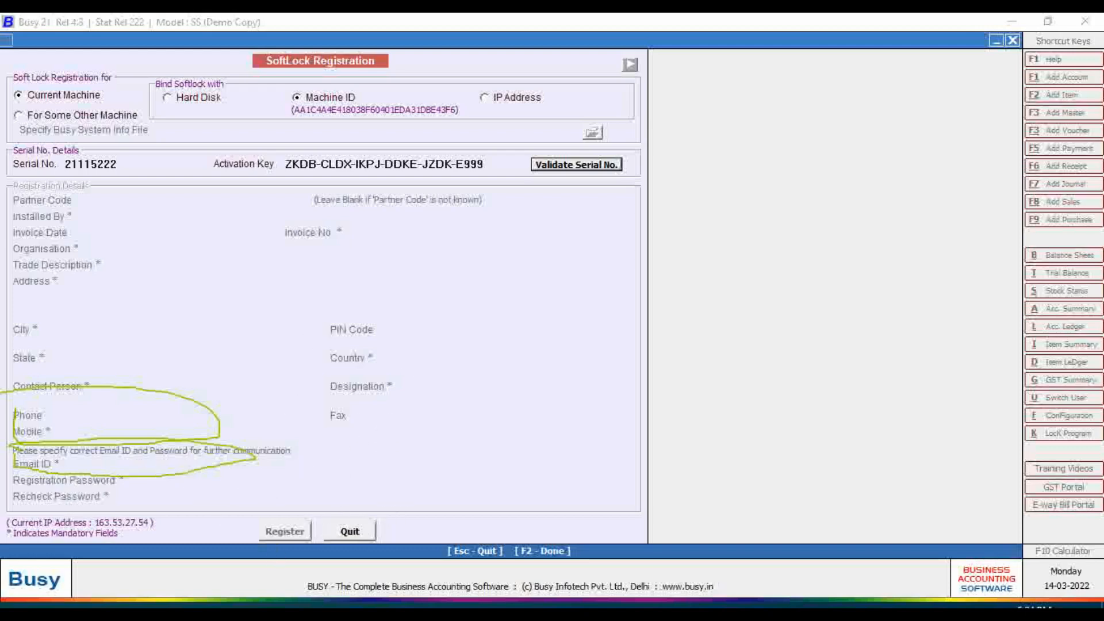
click(350, 530)
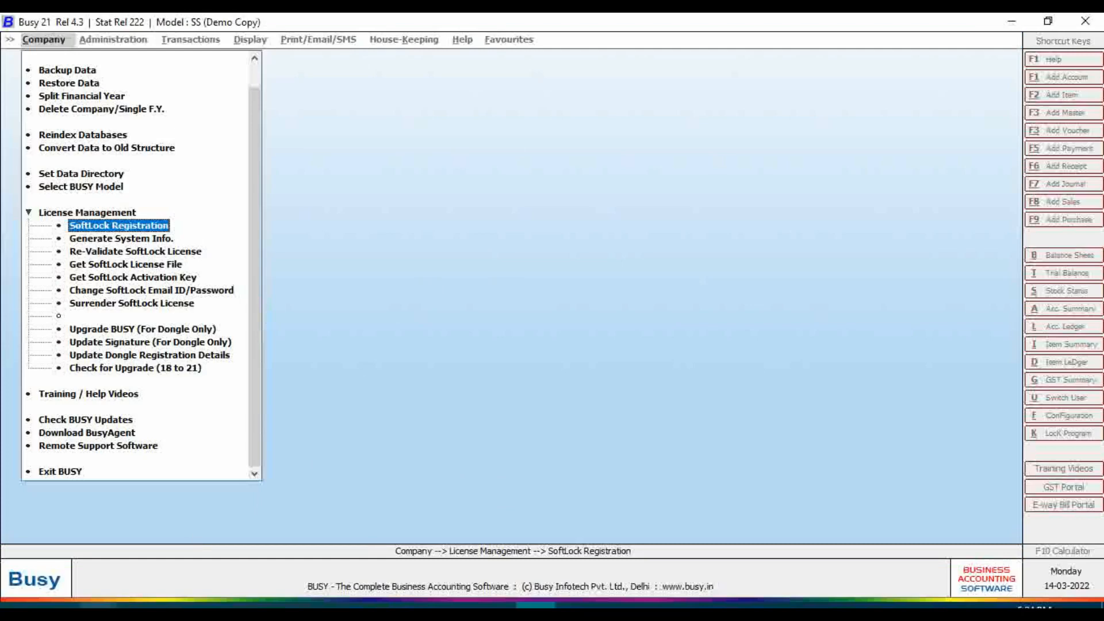
Switch to the Downloads folder in File Explorer and copy the .busy license file.
click(129, 604)
click(446, 242)
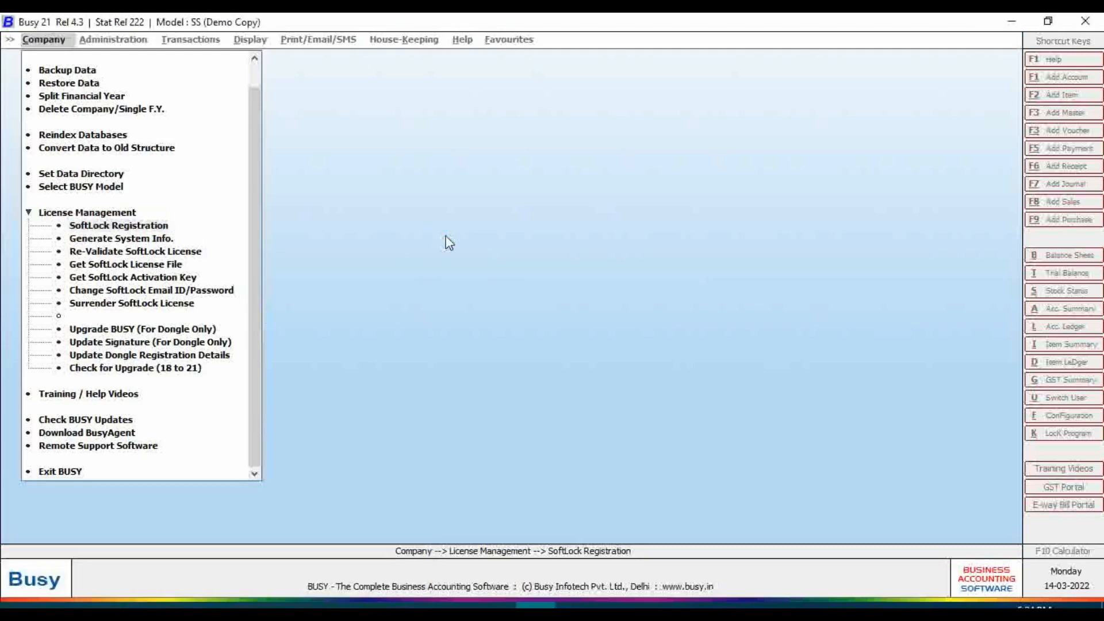
click(128, 608)
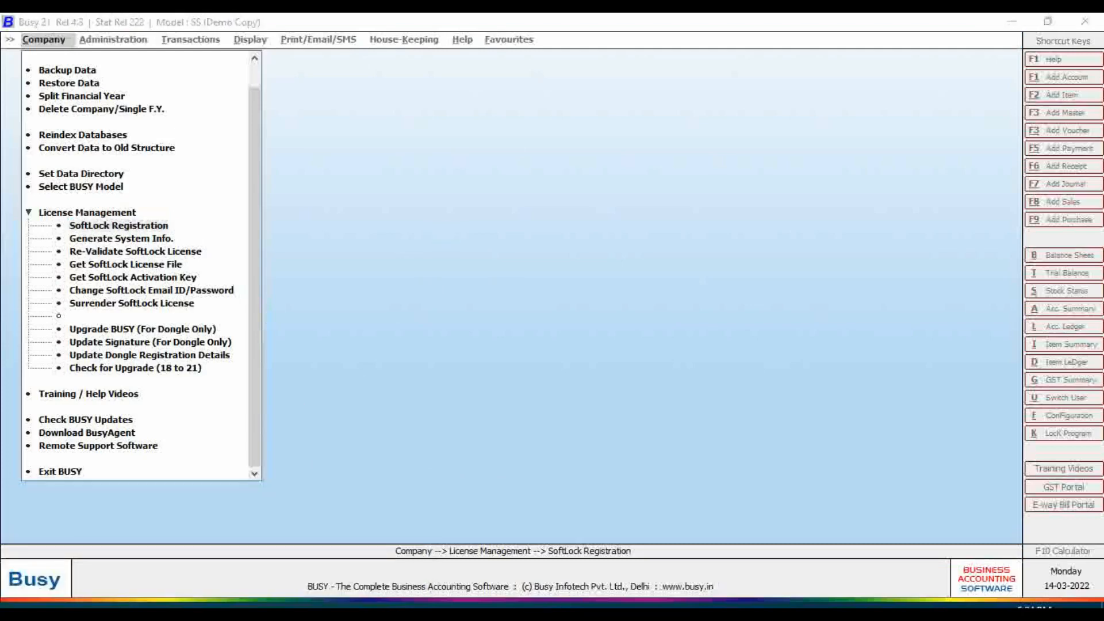
click(99, 606)
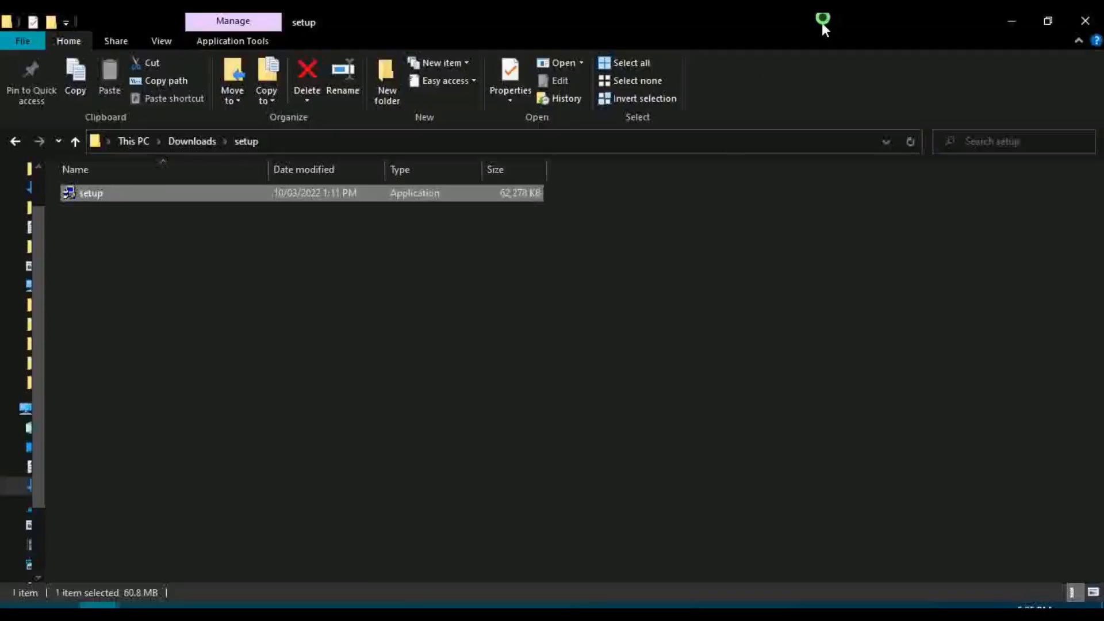
click(1012, 21)
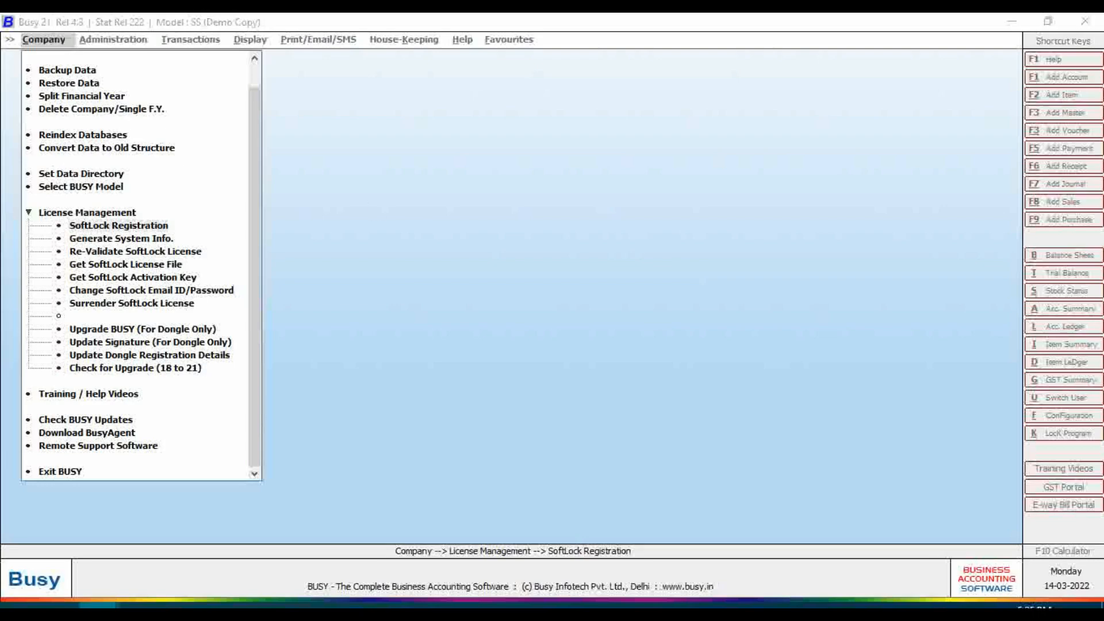
drag(1, 108, 551, 13)
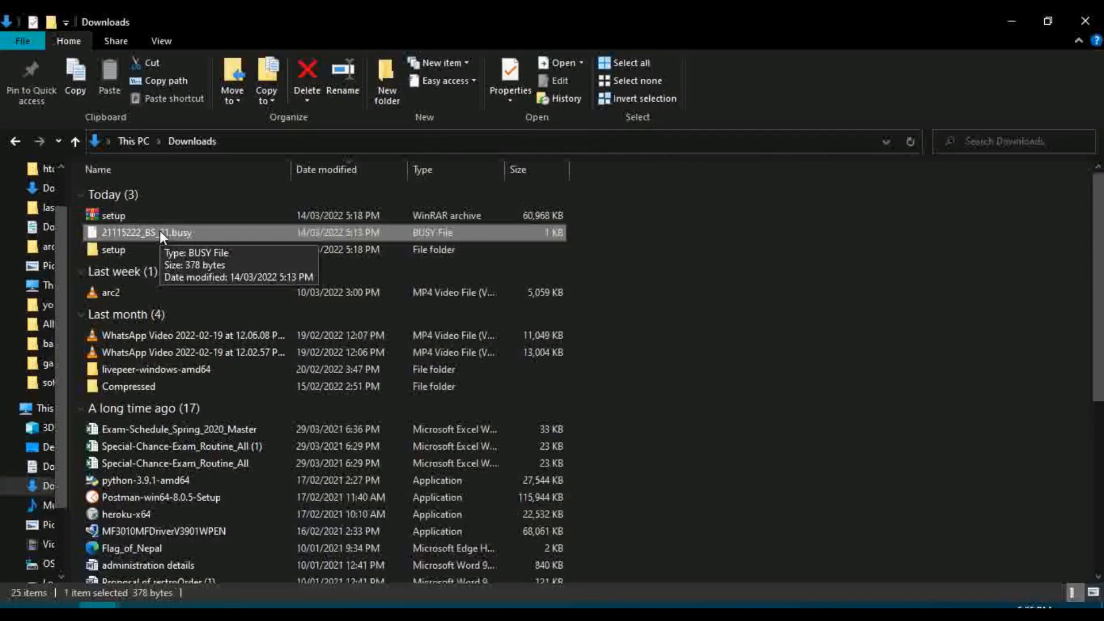
right_click(160, 230)
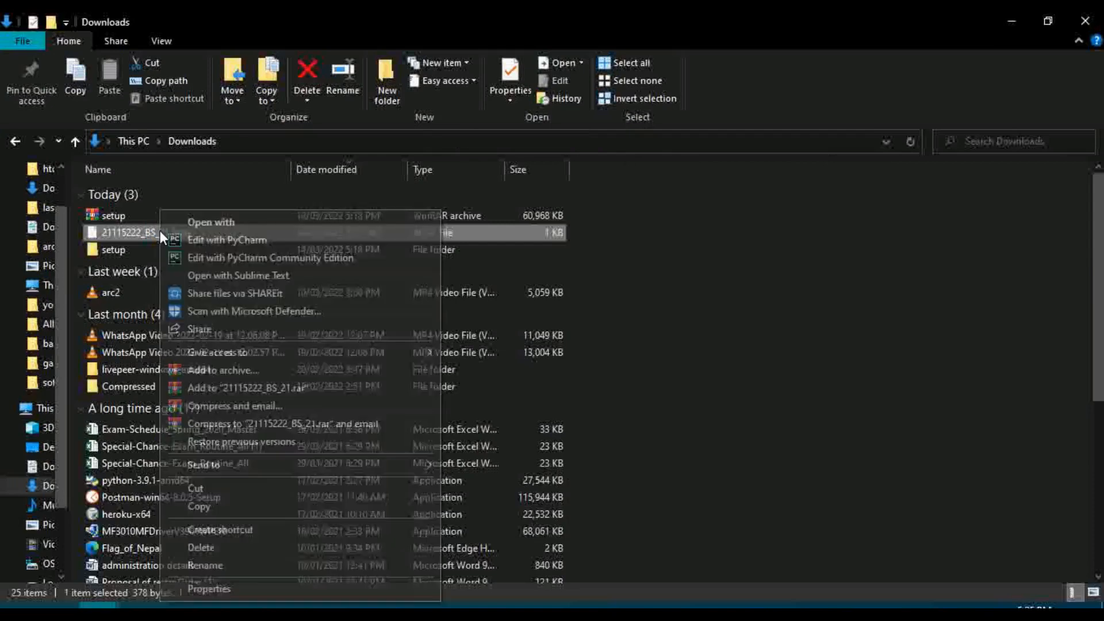
click(218, 508)
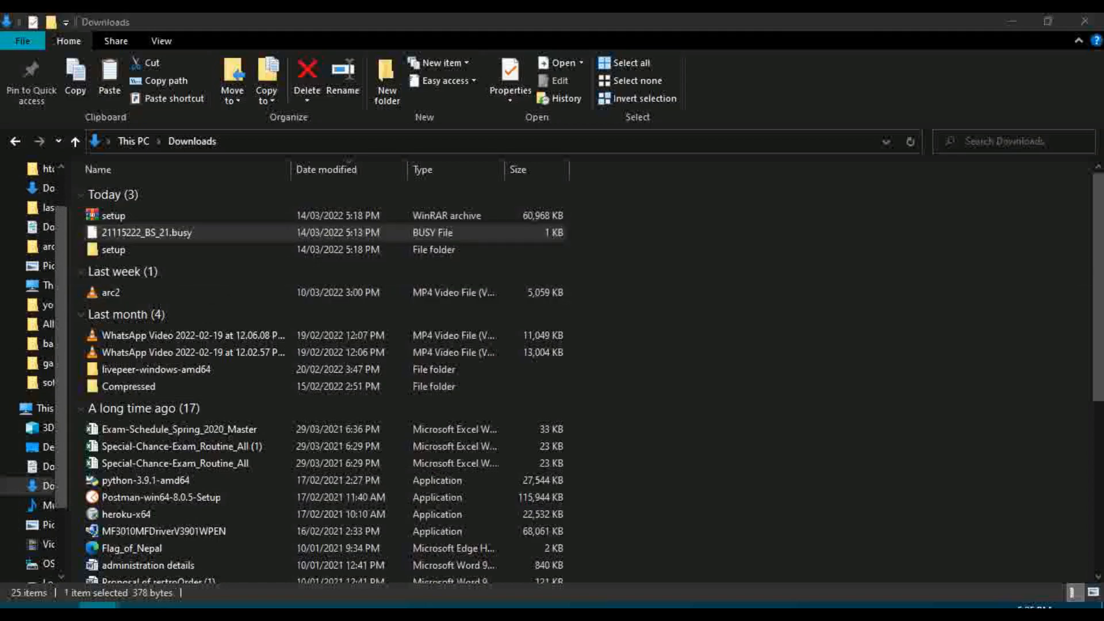
Open the BusyWin folder on the C: drive in File Explorer.
drag(615, 237, 571, 13)
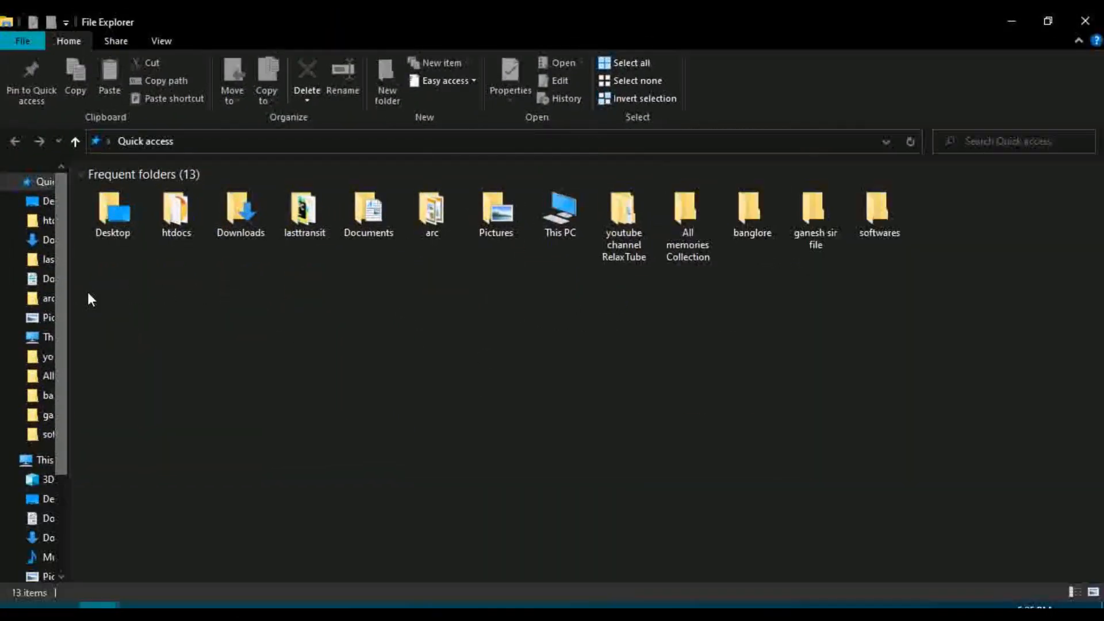
click(33, 464)
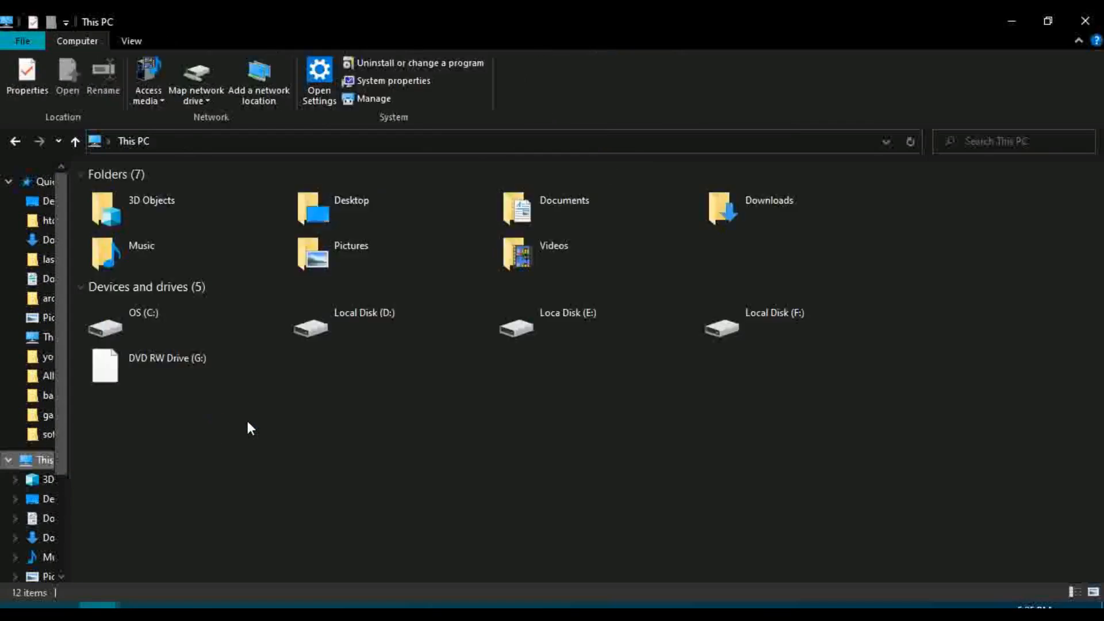
click(186, 326)
double_click(214, 334)
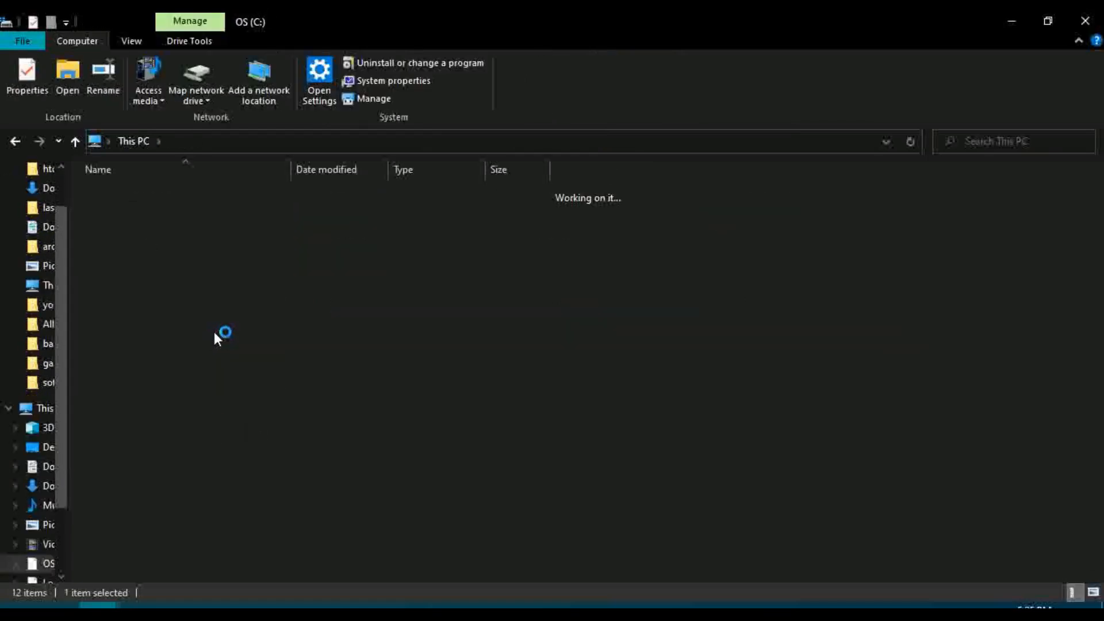
click(222, 333)
key(b)
key(b)
key(b)
key(b)
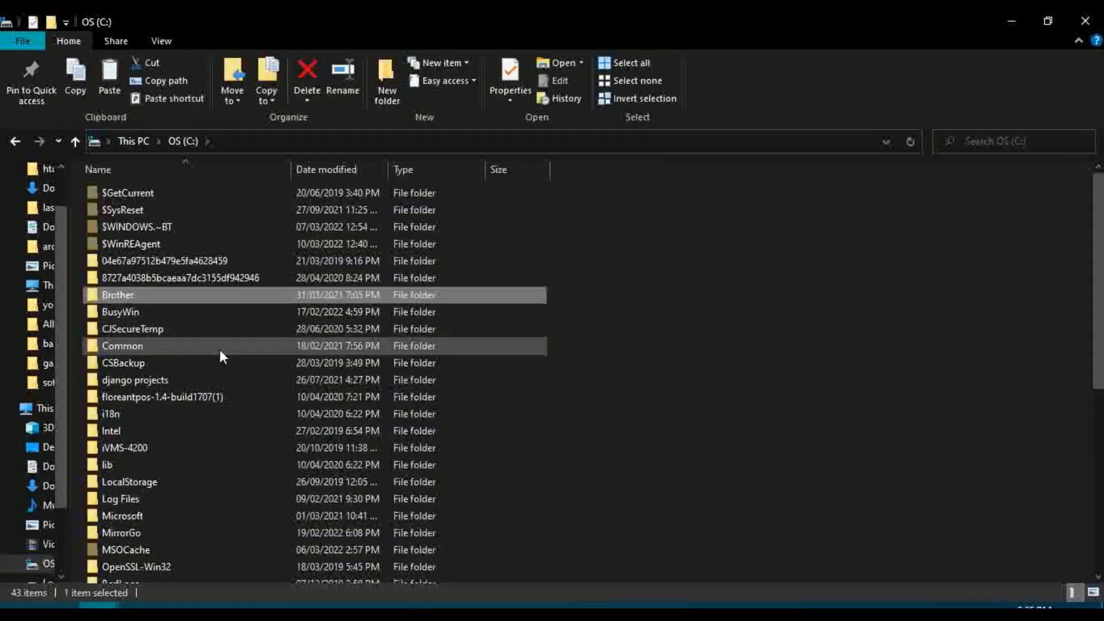
double_click(148, 313)
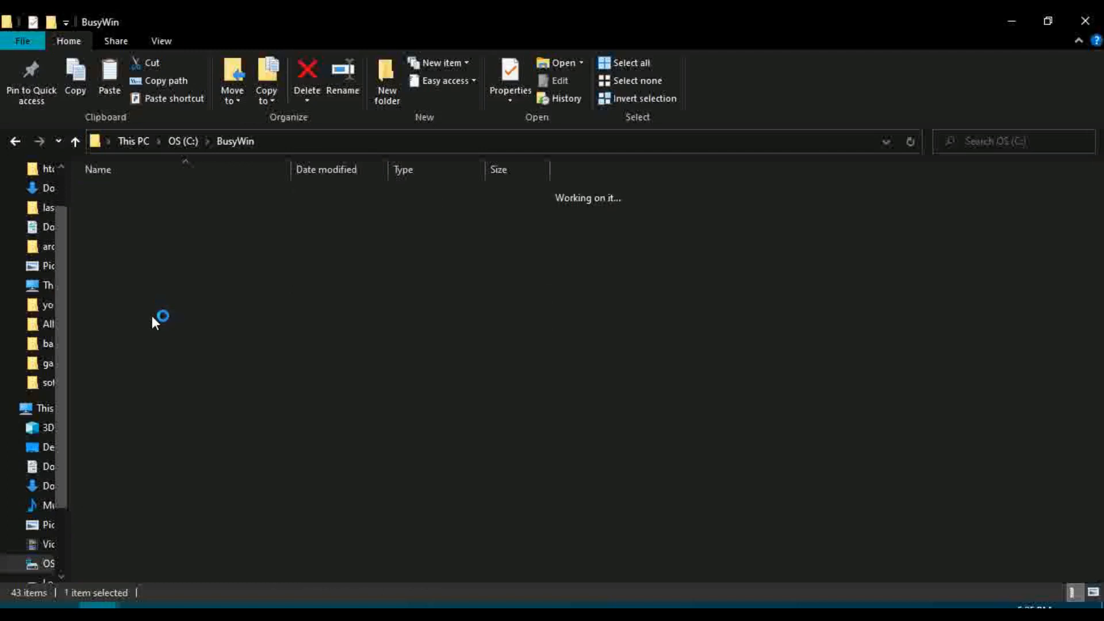
Bring up the paste option in the BusyWin folder, dismiss it without pasting, and return to Busy.
right_click(211, 438)
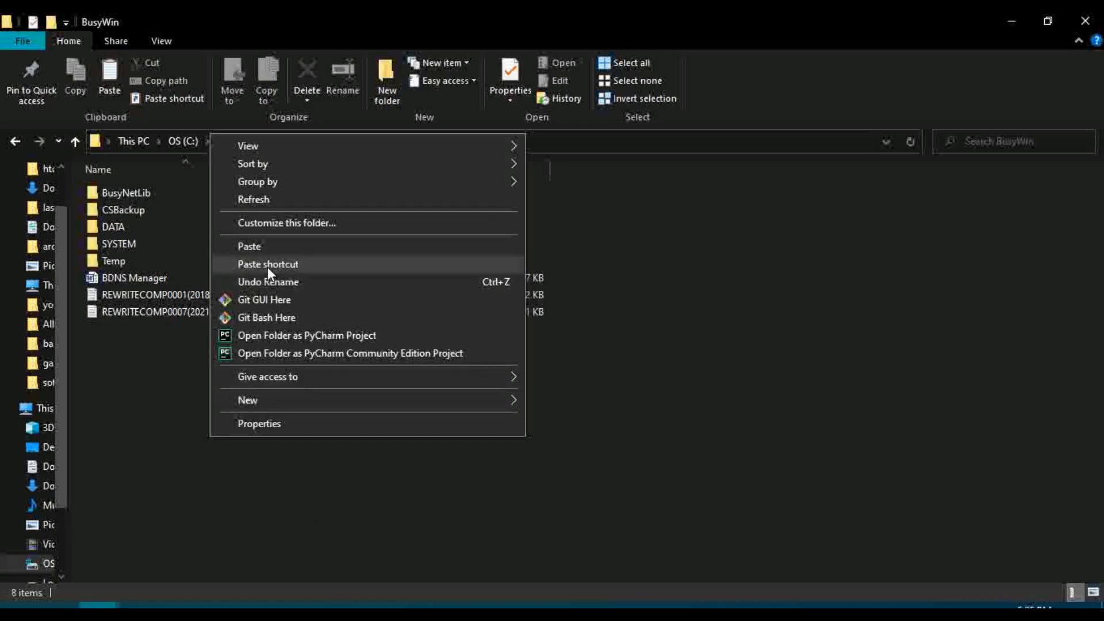
click(746, 477)
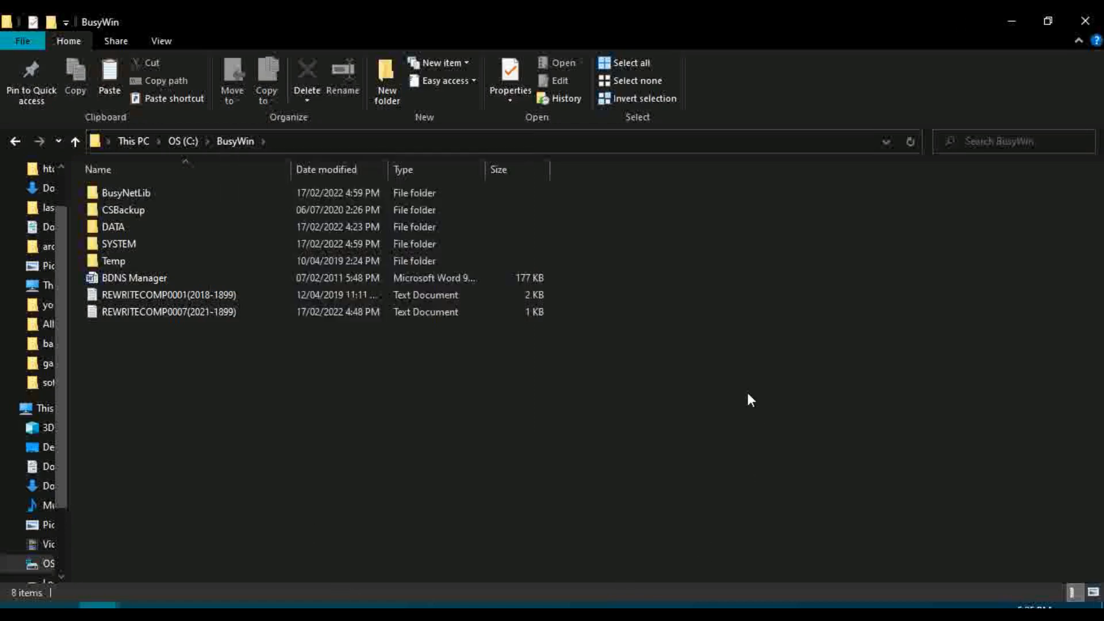
click(1011, 21)
click(1086, 20)
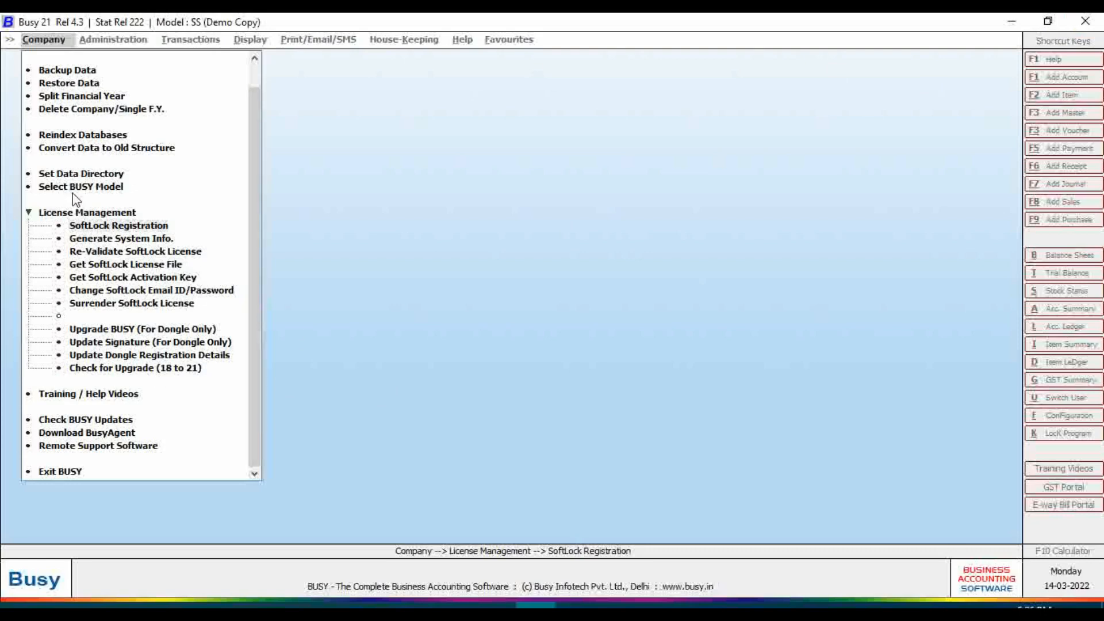
Review the BUSY model selection, and try For Some Other Machine with Machine ID binding in SoftLock Registration before closing the form.
click(87, 188)
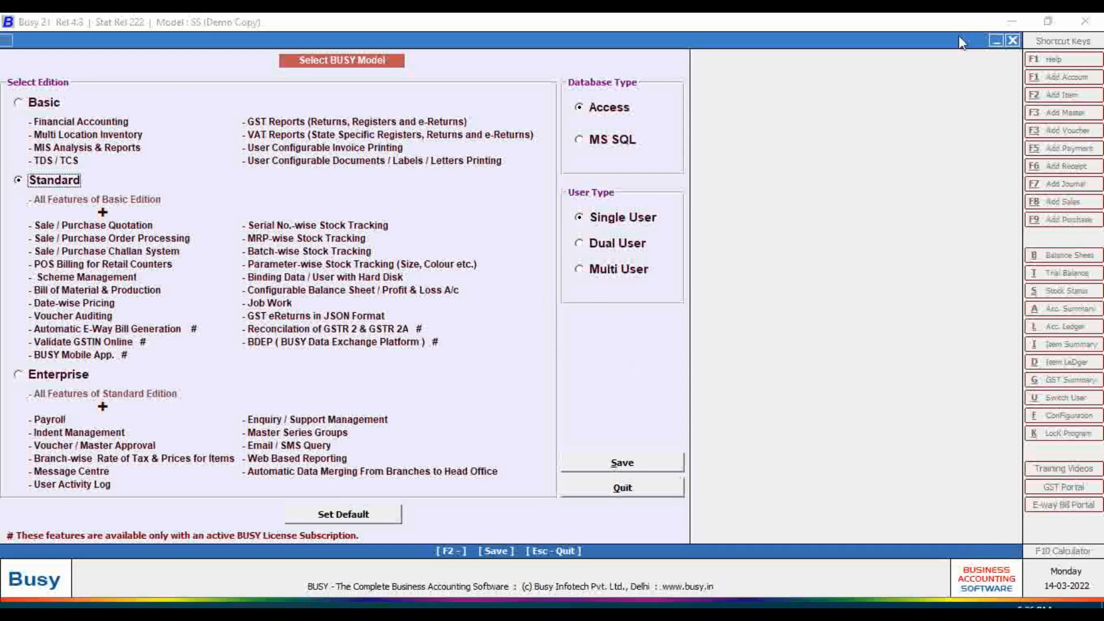
click(1013, 40)
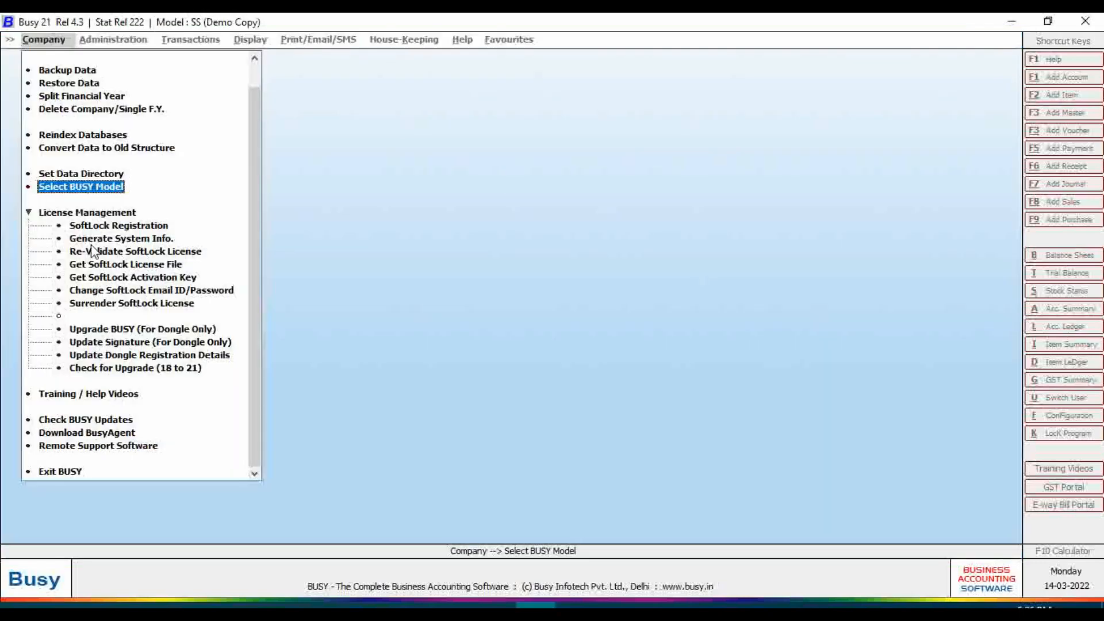
click(118, 228)
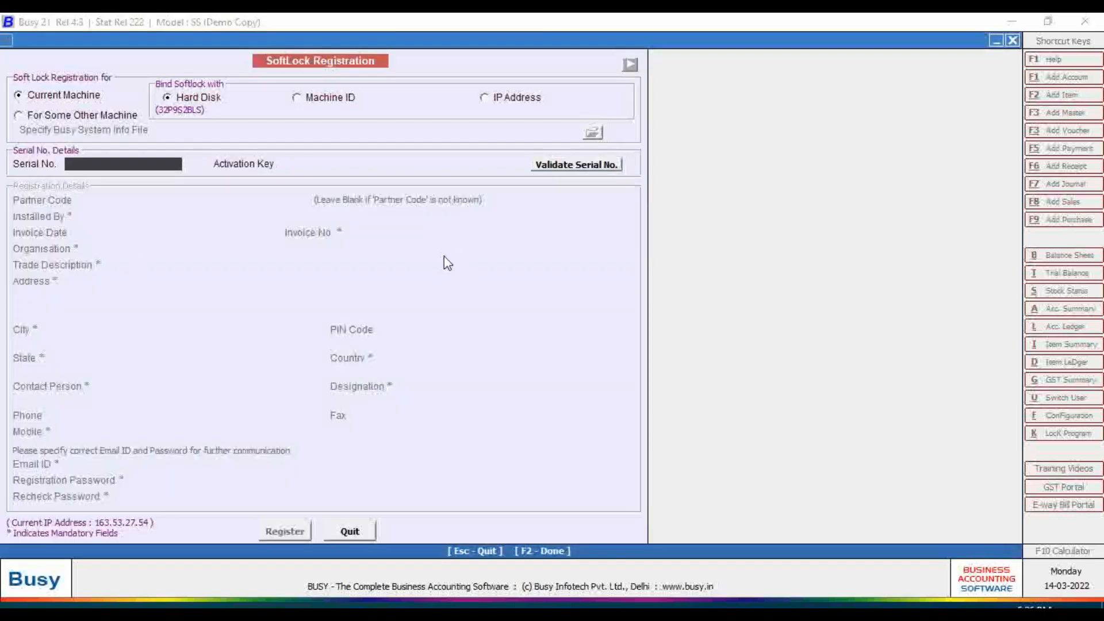
click(21, 118)
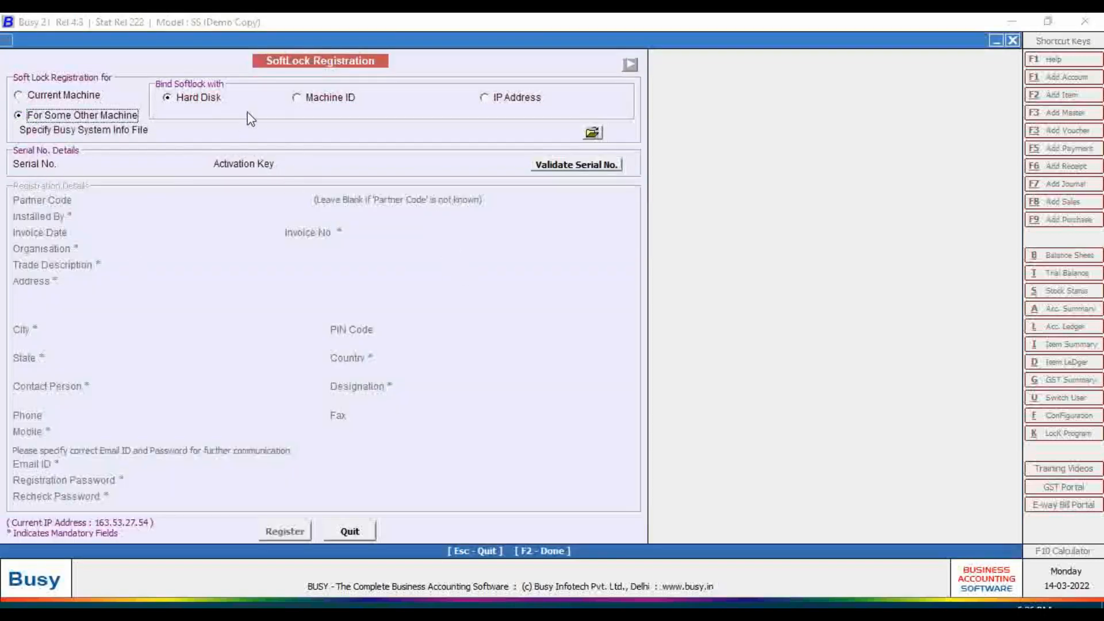
click(295, 97)
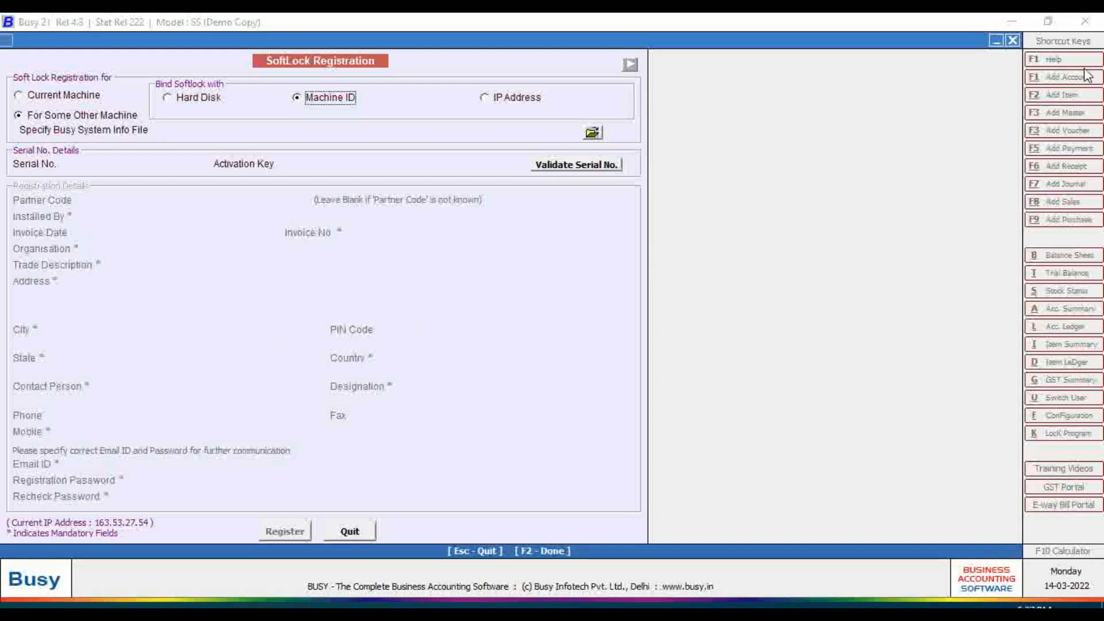
click(1013, 40)
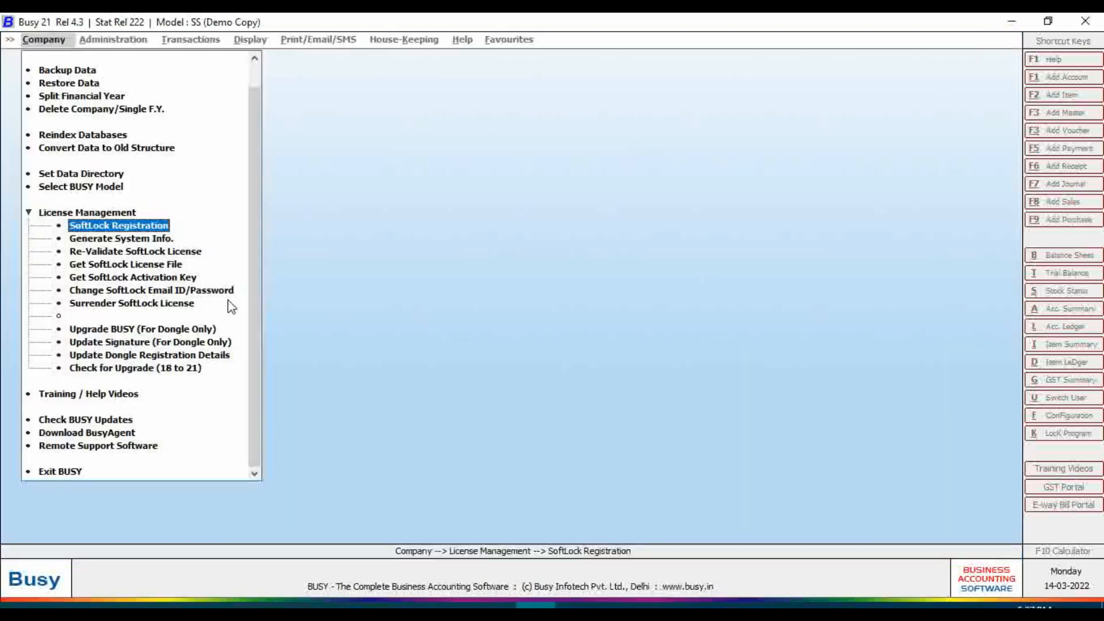
Open the Re-Validate SoftLock License confirmation and decline the re-validation.
click(109, 253)
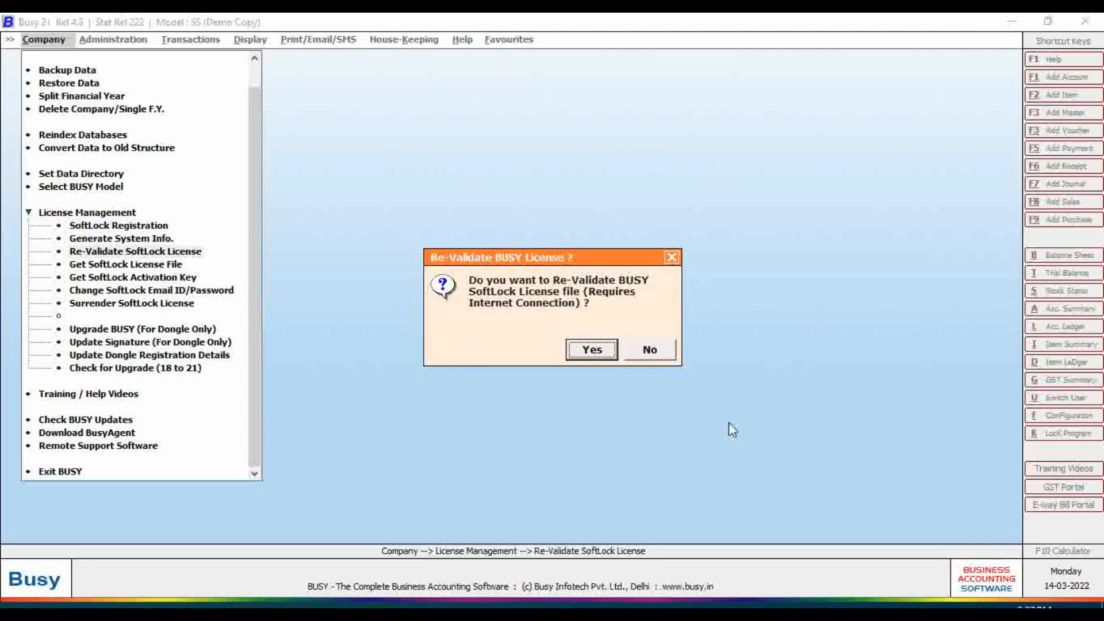
click(650, 349)
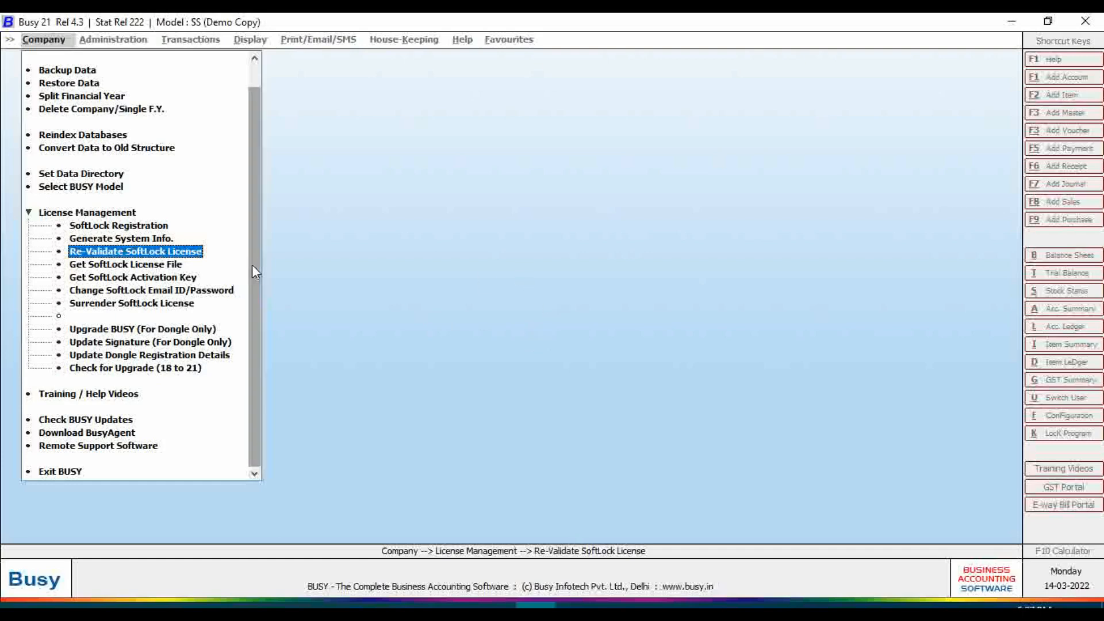
drag(256, 255, 265, 297)
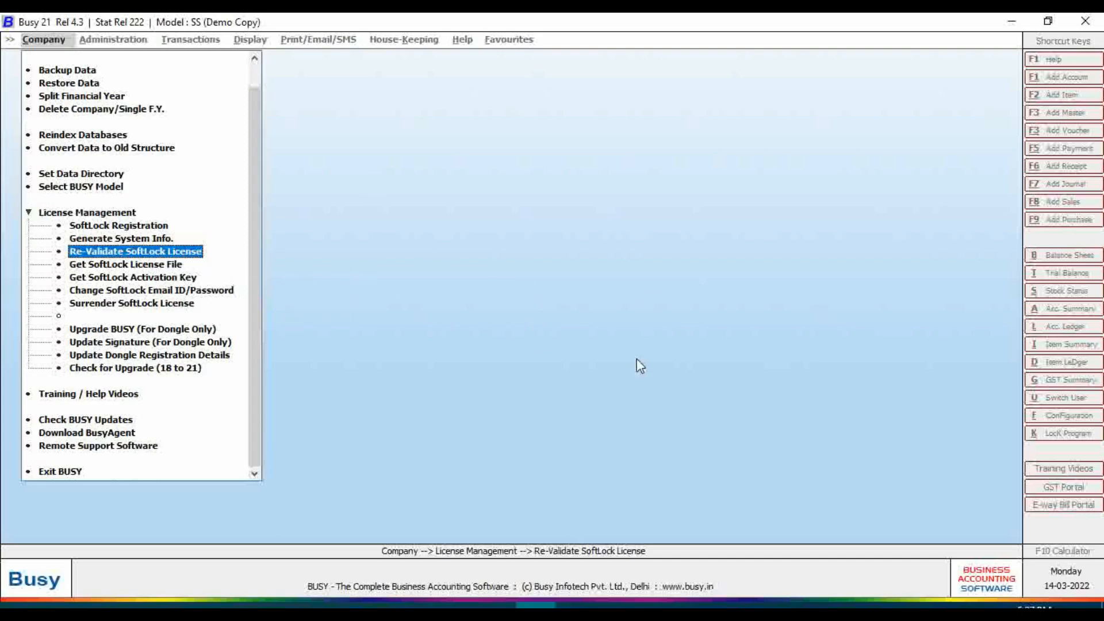
View the blank SoftLock Registration form and close it, and open the Surrender SoftLock License confirmation and dismiss it without surrendering.
click(133, 228)
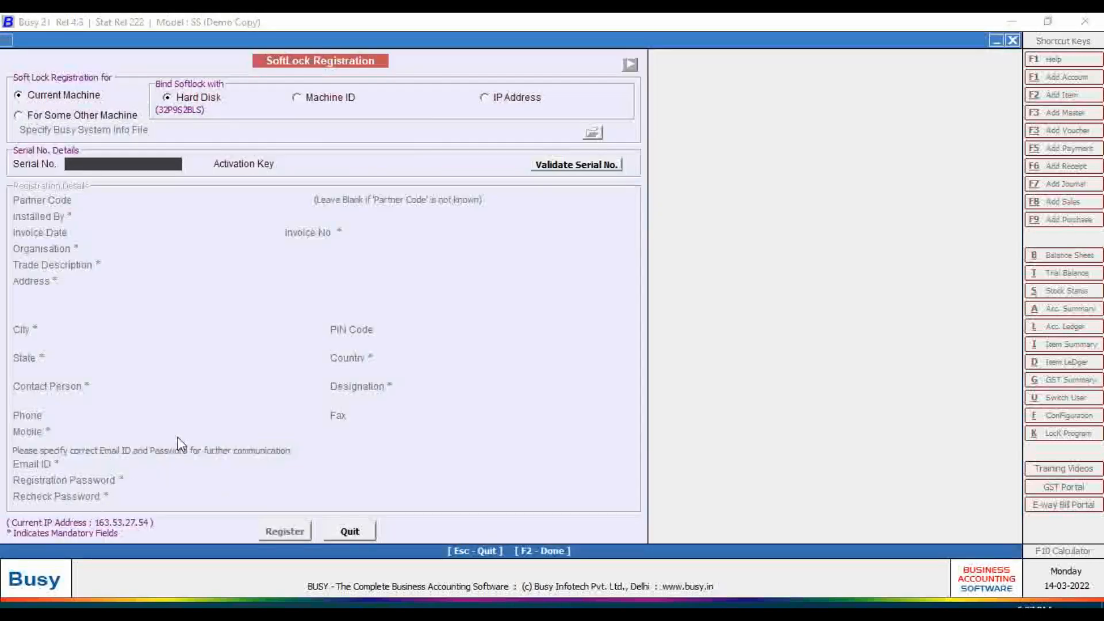
click(1013, 39)
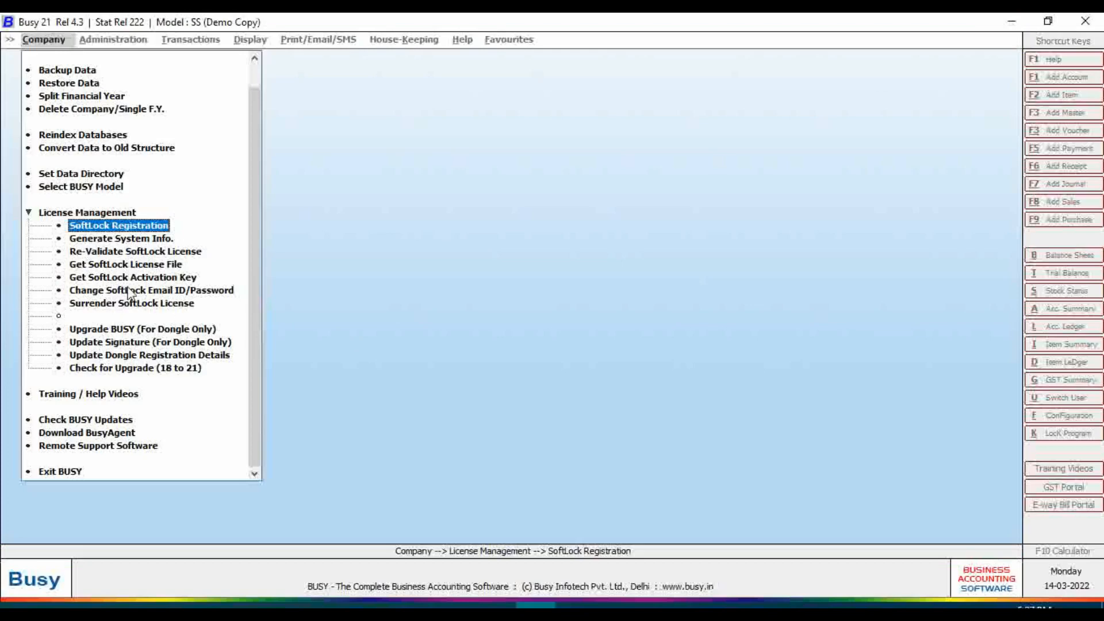
click(127, 304)
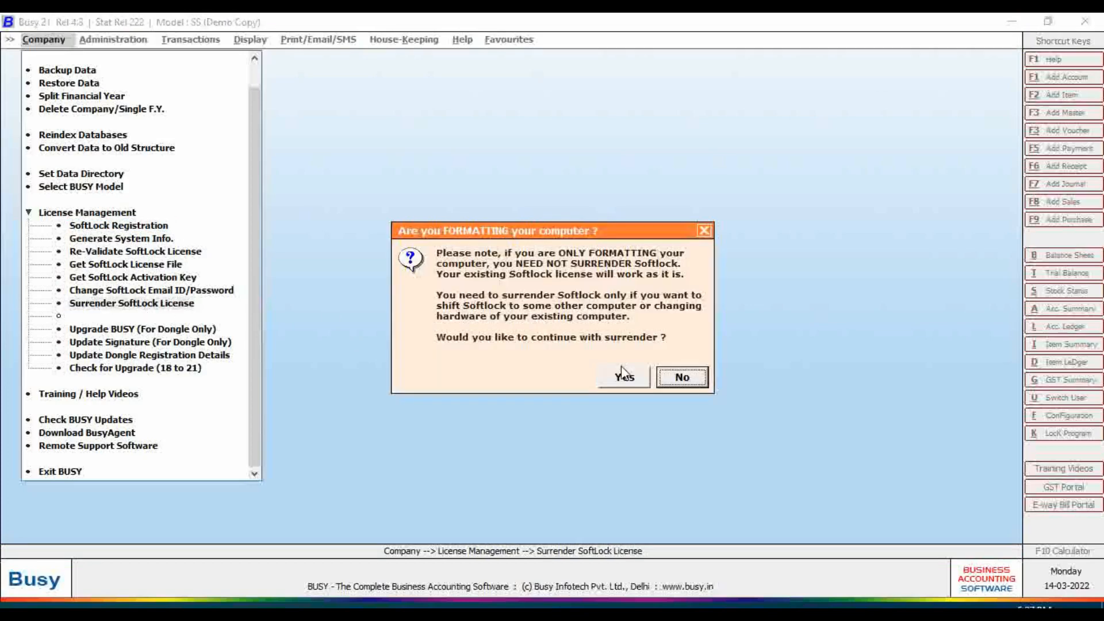
click(706, 233)
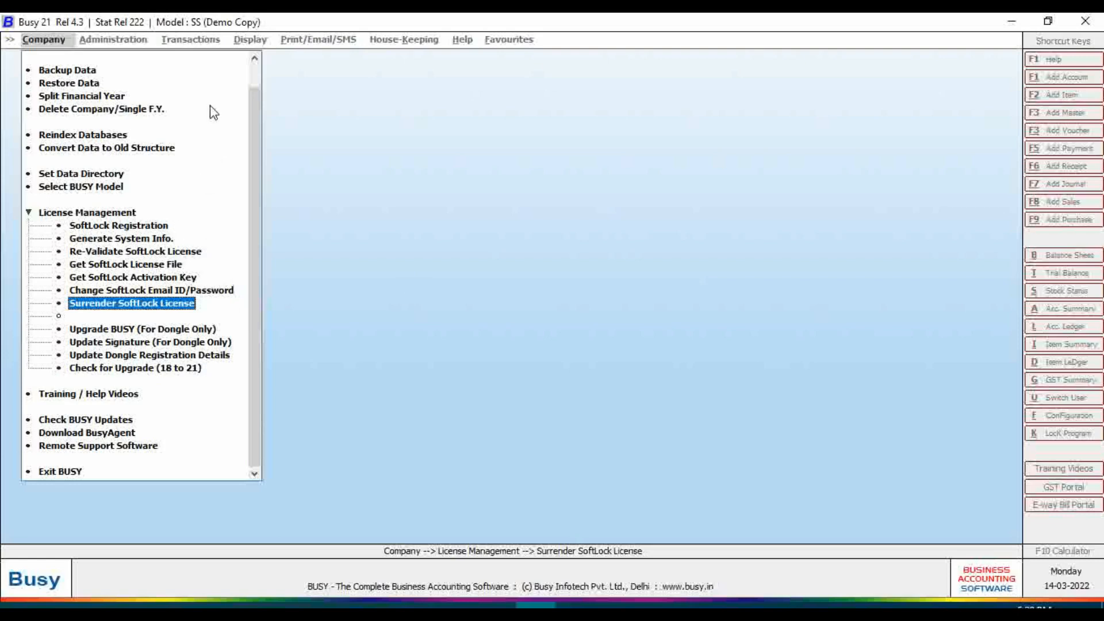
scroll(204, 222, up, 1)
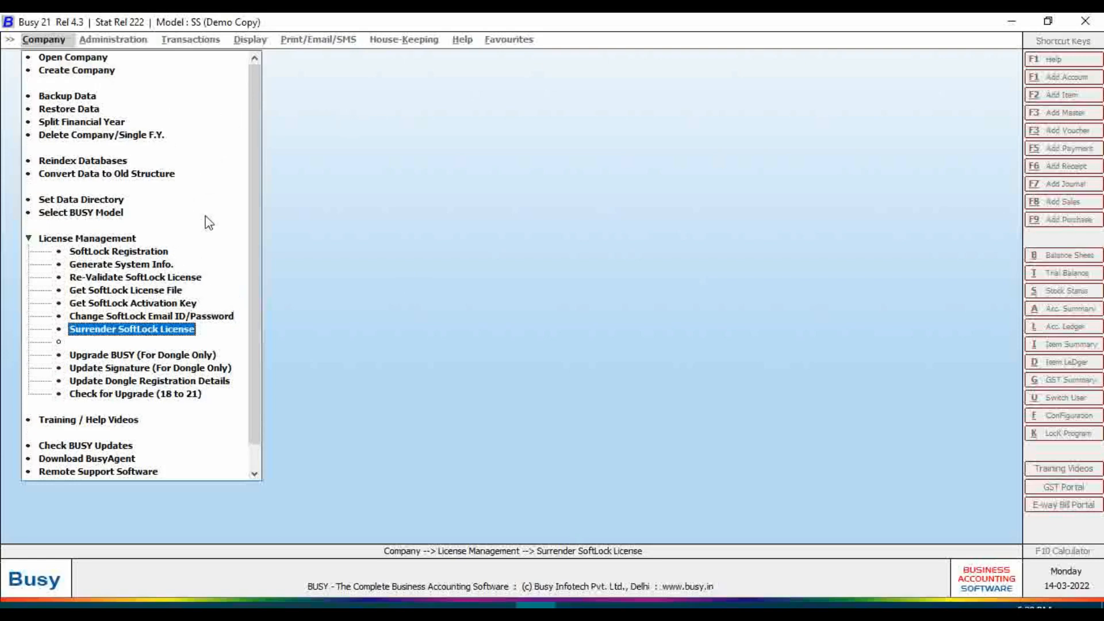
scroll(202, 222, down, 1)
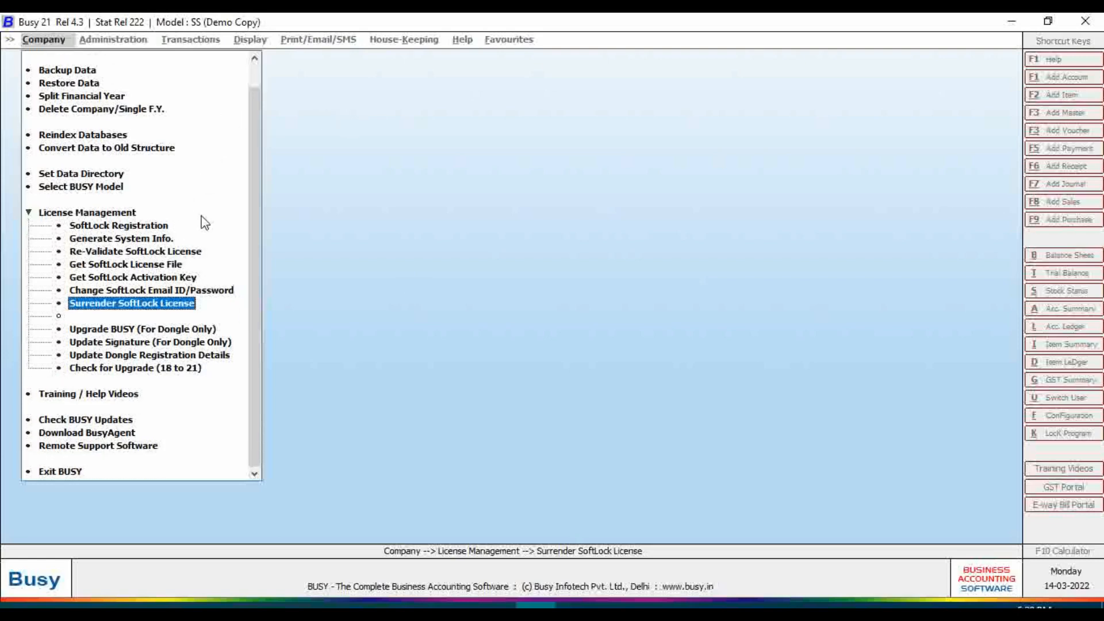
click(28, 212)
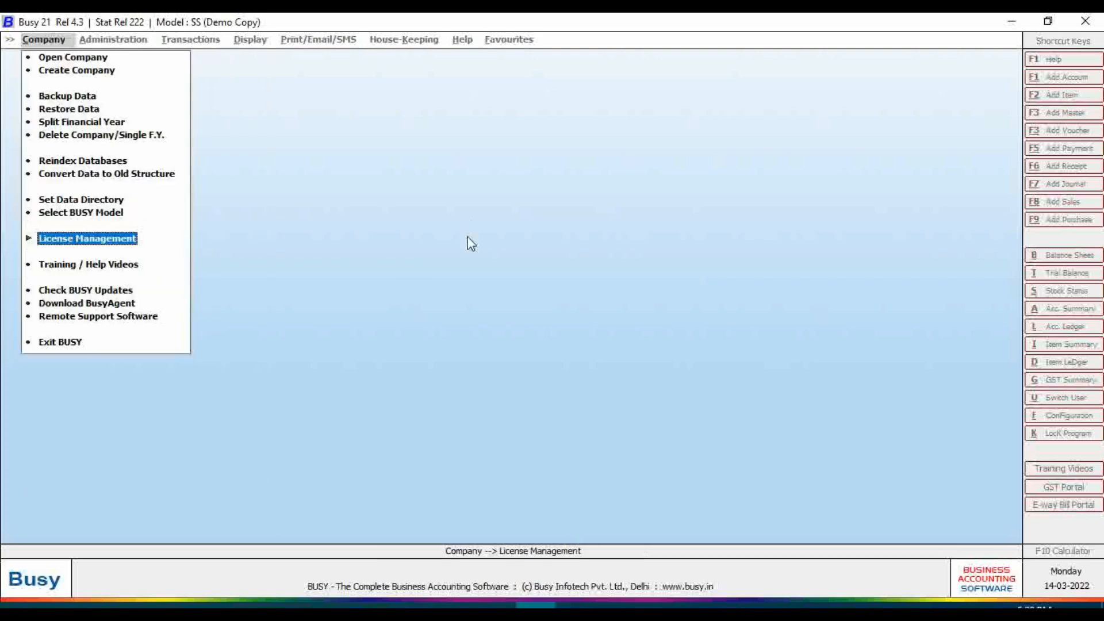
click(28, 239)
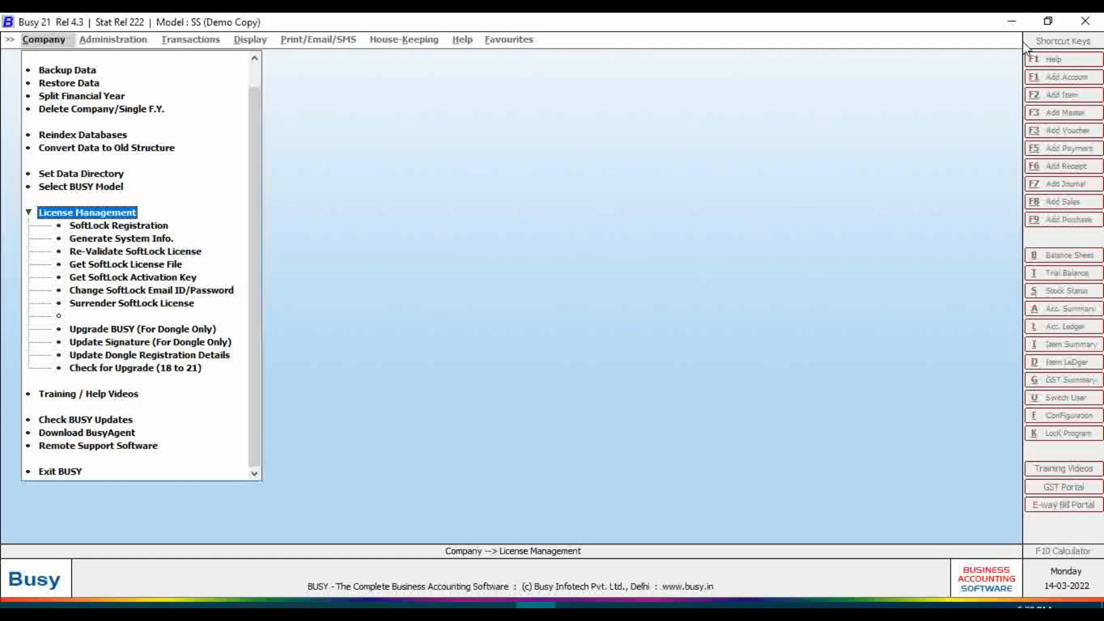
Minimize the Busy and Notepad windows to show the desktop.
click(1013, 22)
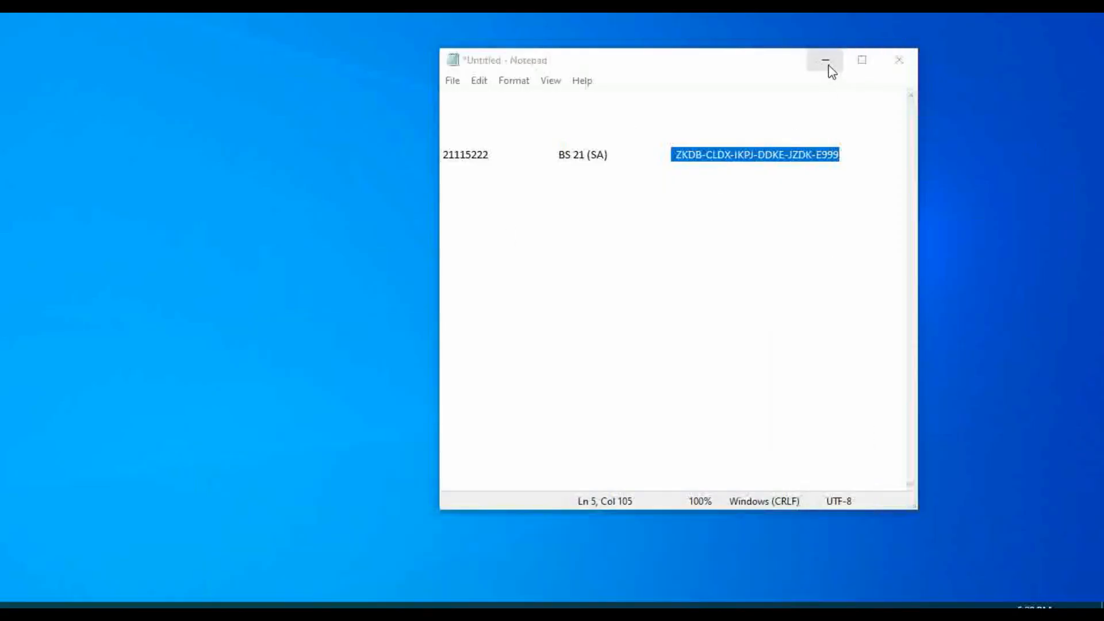
click(826, 61)
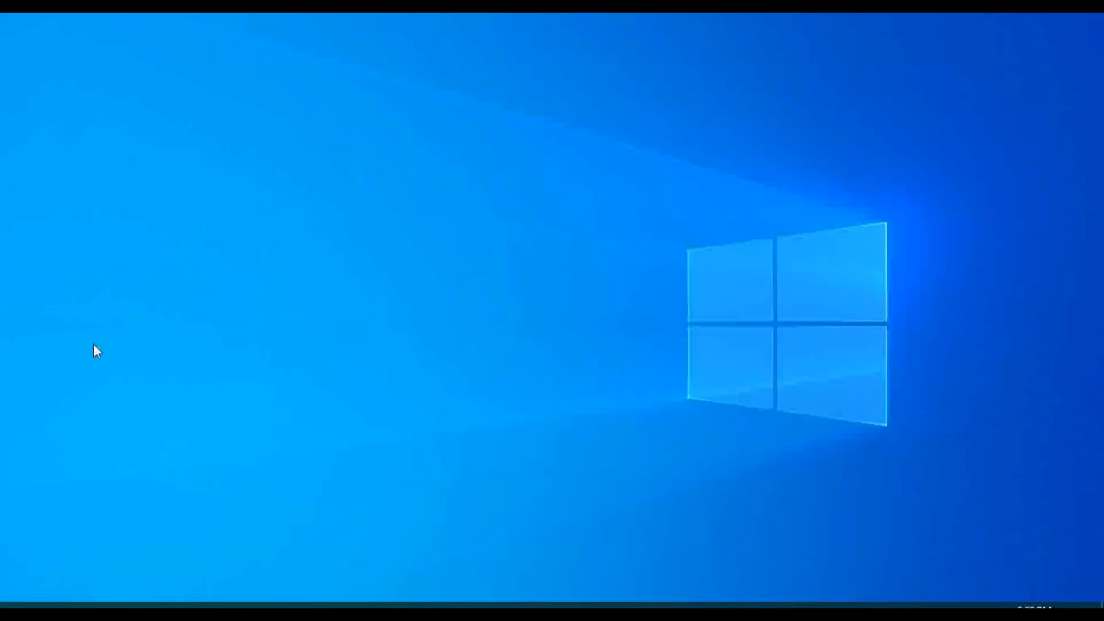